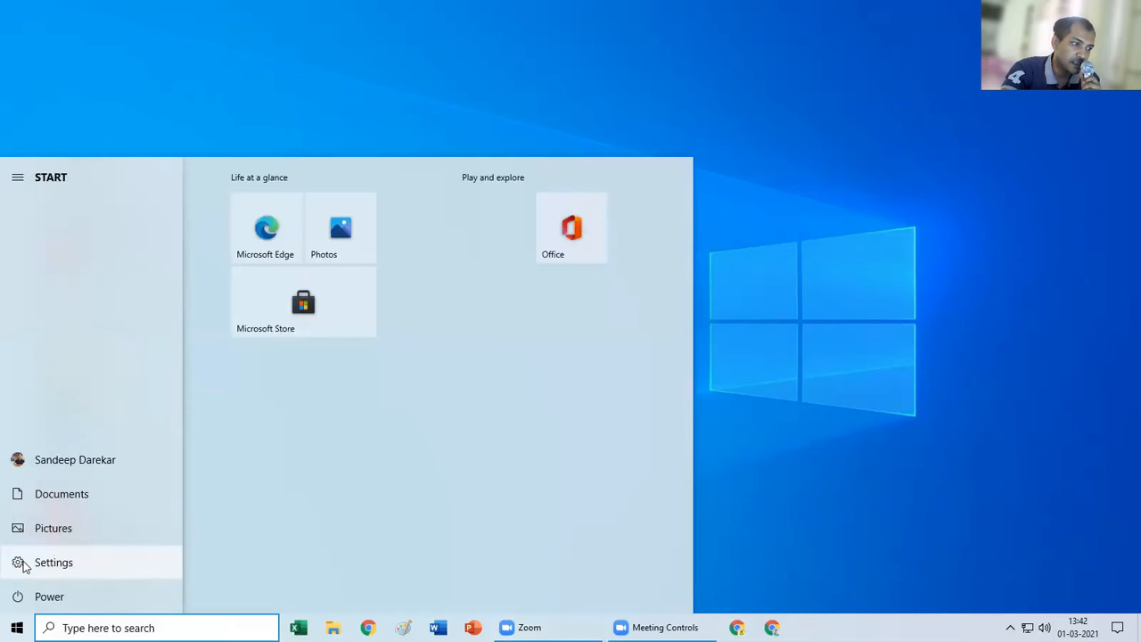
# Open Windows Settings, bring up the recommended browser settings prompt for web browsing, and cancel it.
pyautogui.click(23, 563)
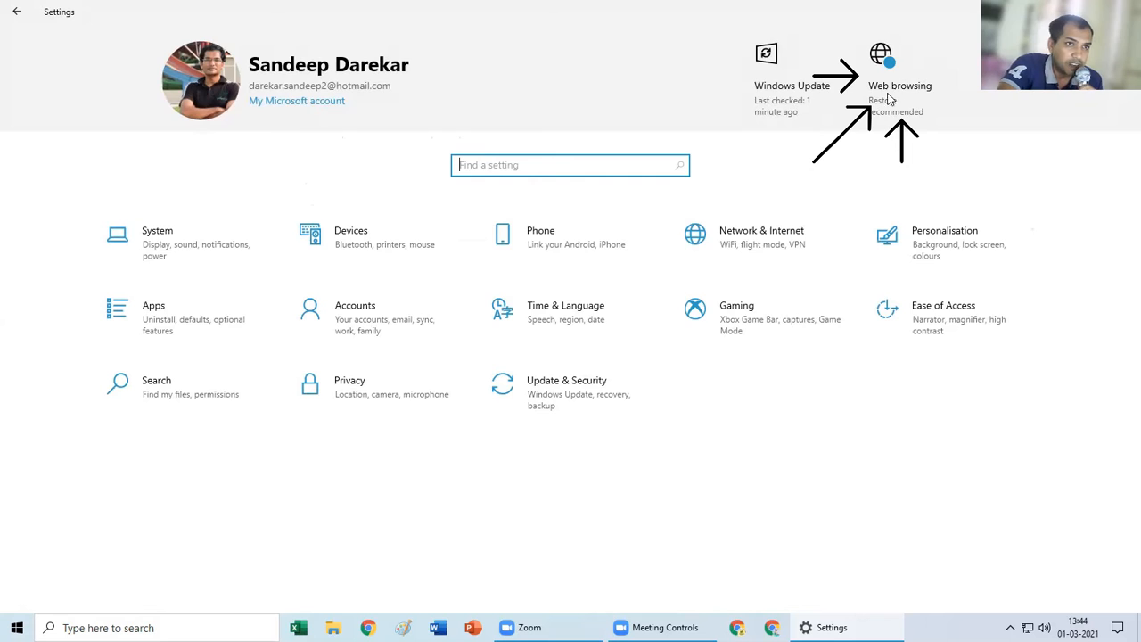
pyautogui.click(874, 92)
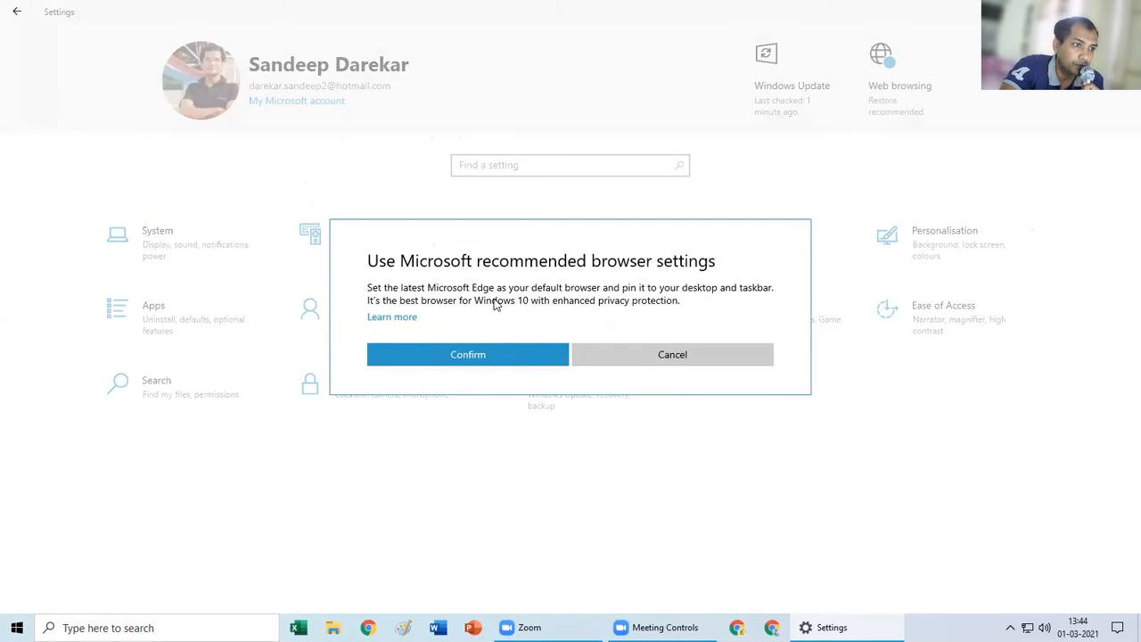
pyautogui.click(671, 355)
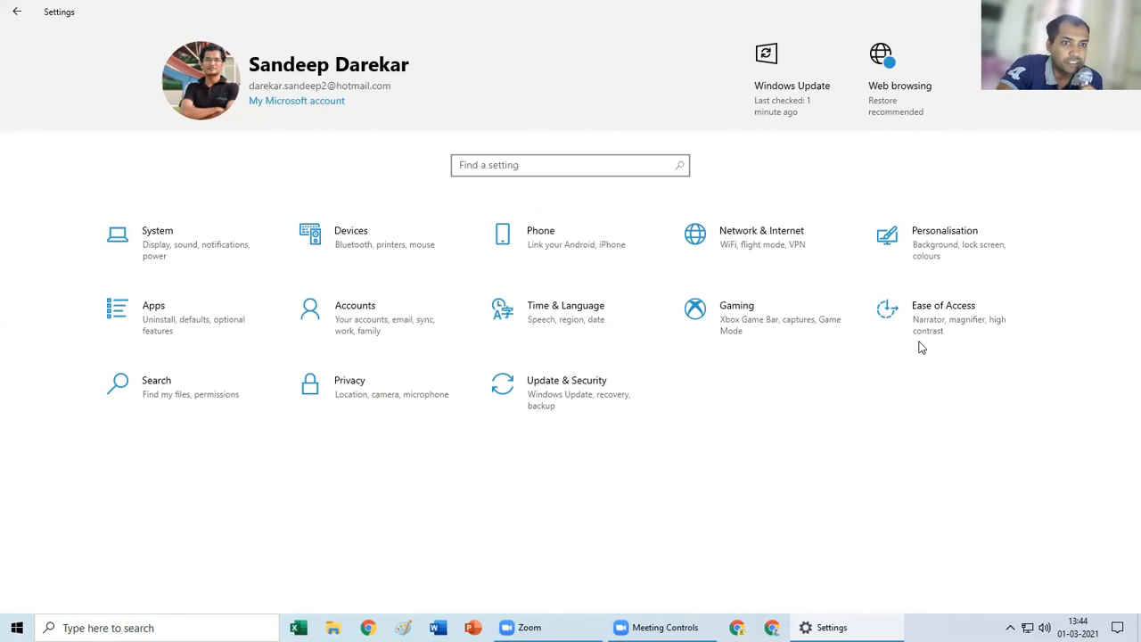
# Search the settings for "backg" and clear the search text.
pyautogui.click(542, 166)
pyautogui.write('b')
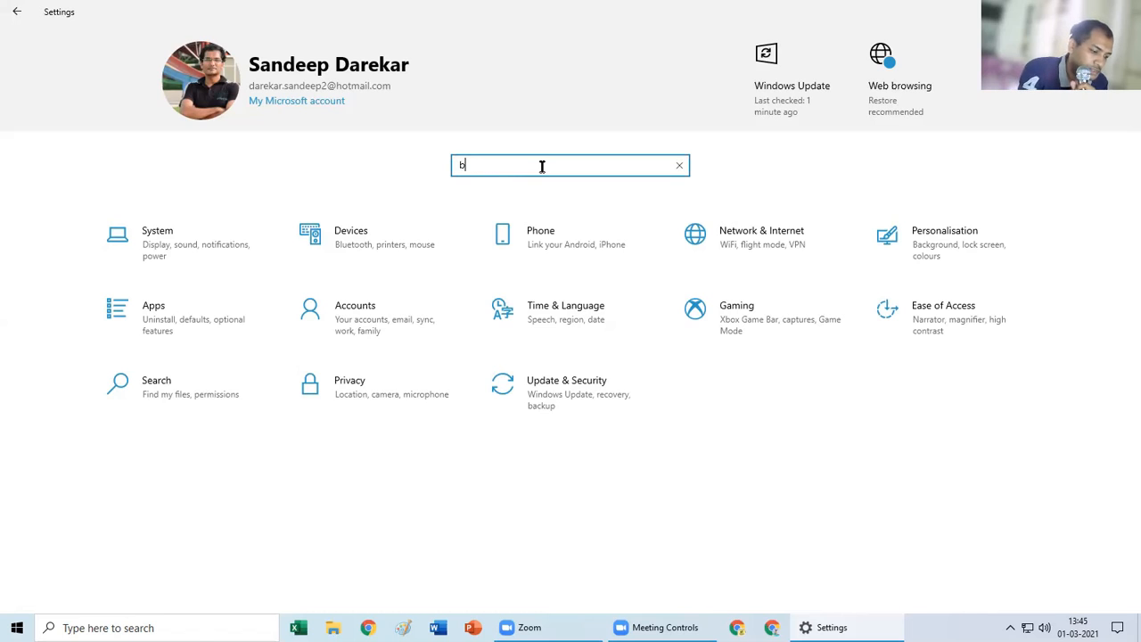
pyautogui.write('ackg')
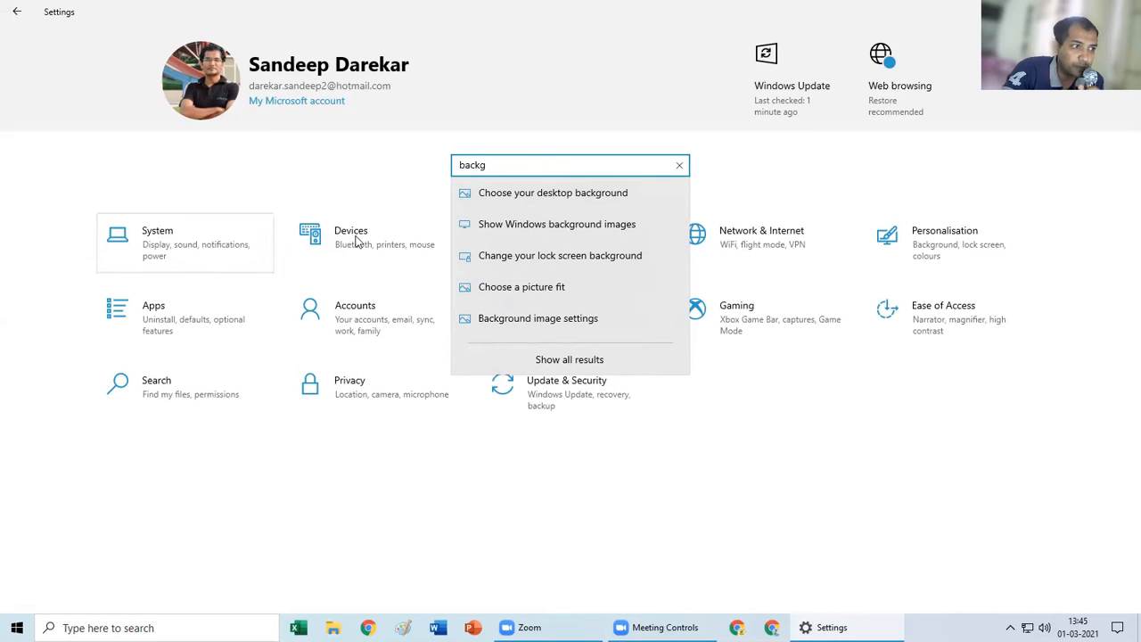
pyautogui.click(909, 533)
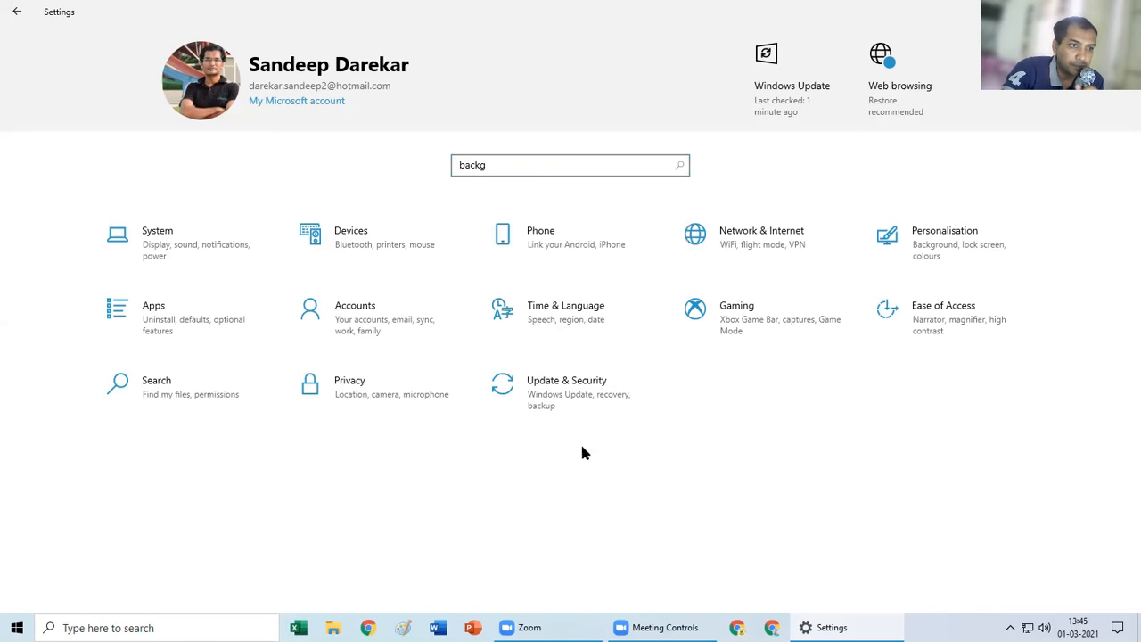
pyautogui.click(524, 164)
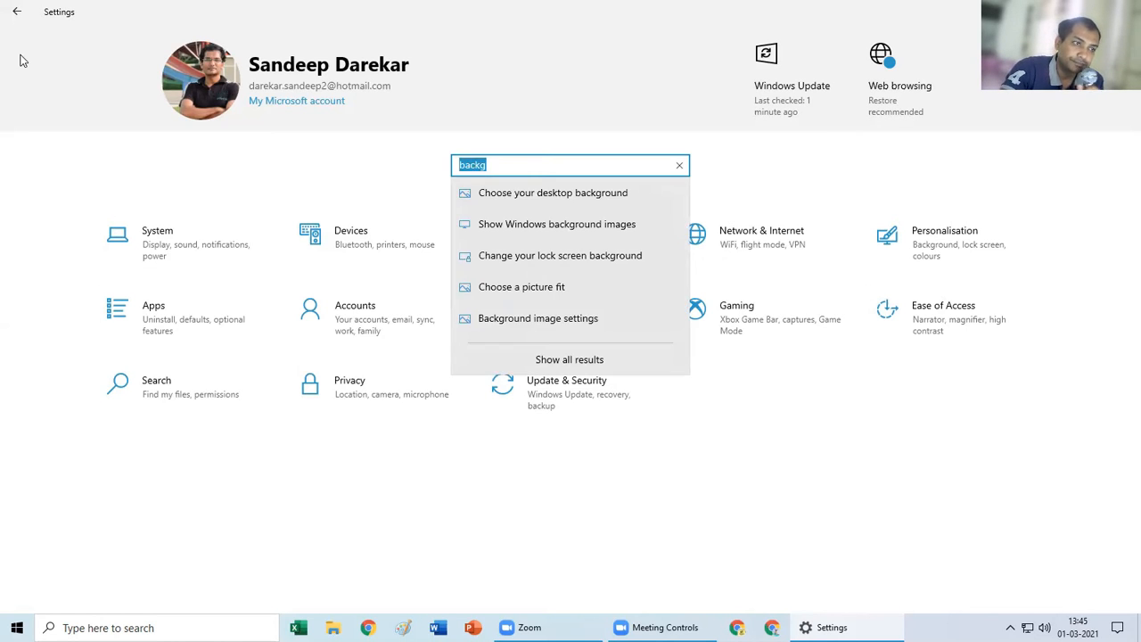
pyautogui.press('BackSpace')
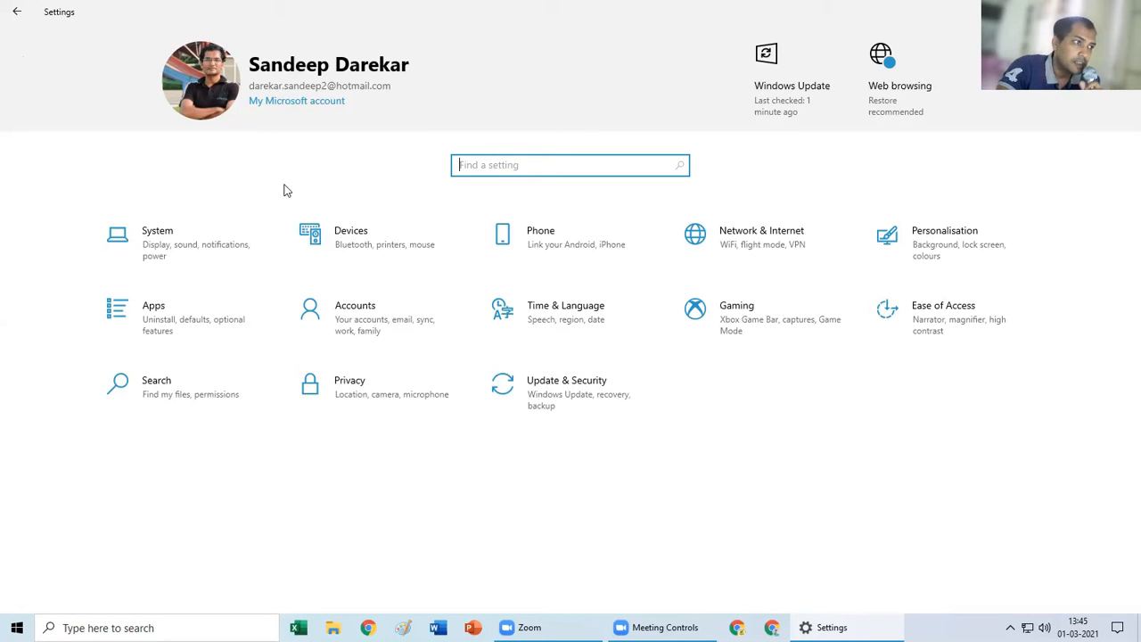
# Open the System settings, look through their categories, and select the Display page.
pyautogui.click(153, 246)
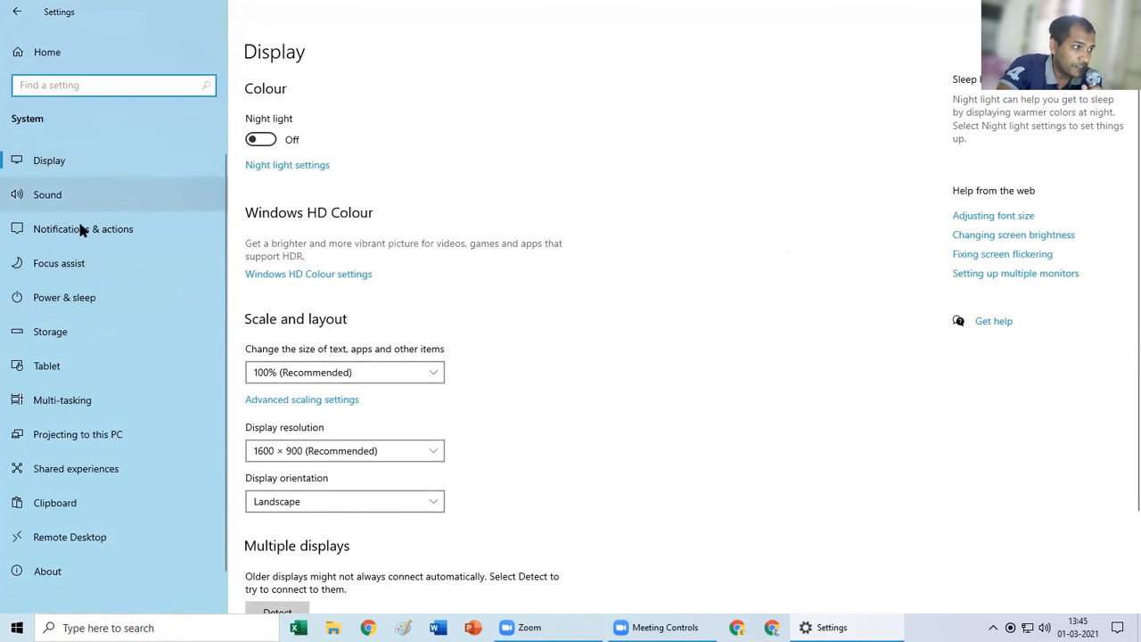
pyautogui.scroll(-1, 102, 480)
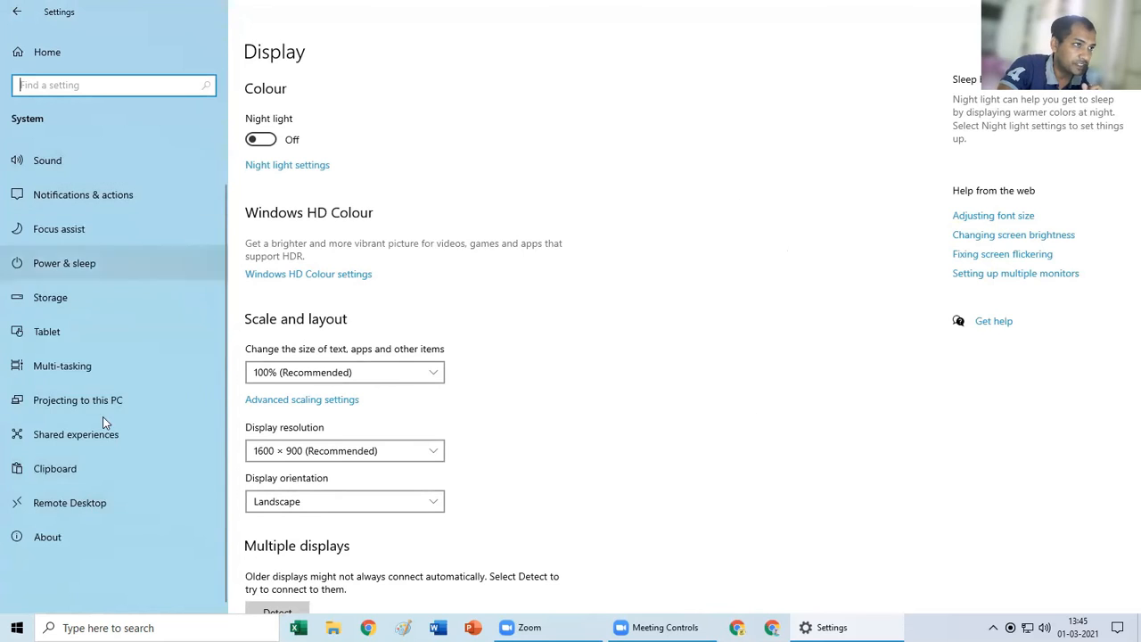
pyautogui.scroll(1, 102, 486)
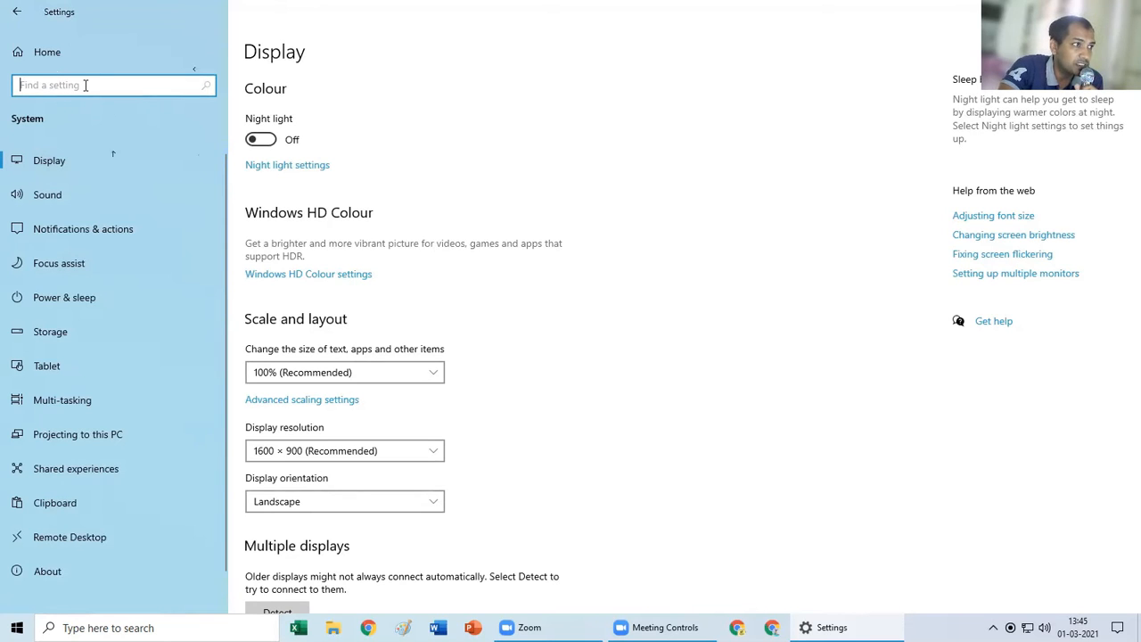
pyautogui.click(78, 158)
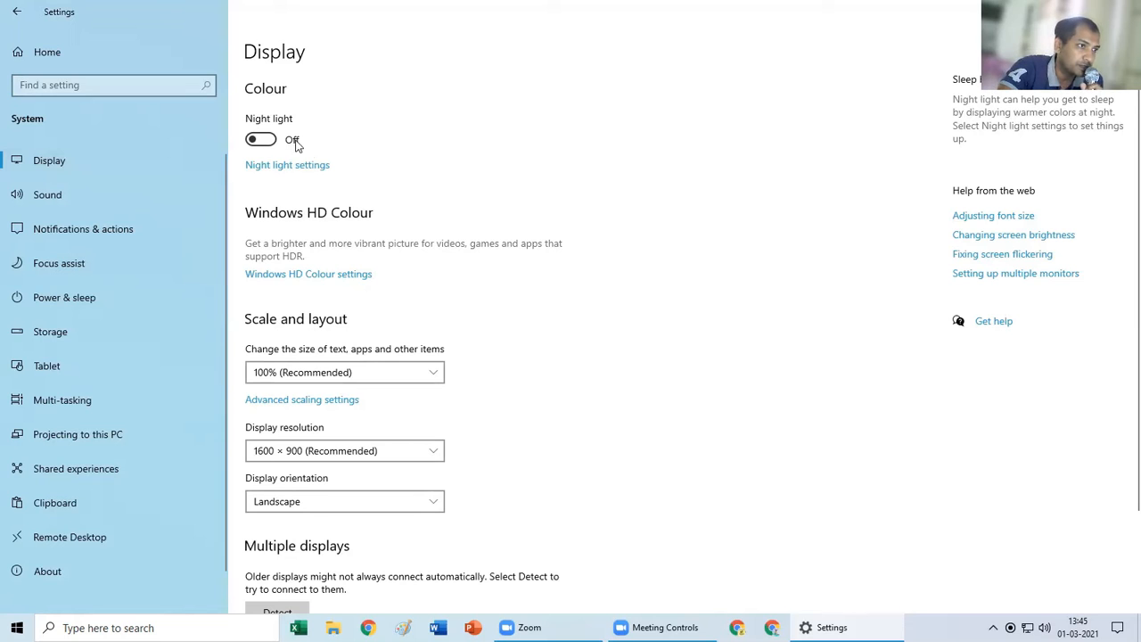
# Try turning Night light and its schedule on and back off, and return to the Display settings.
pyautogui.click(270, 144)
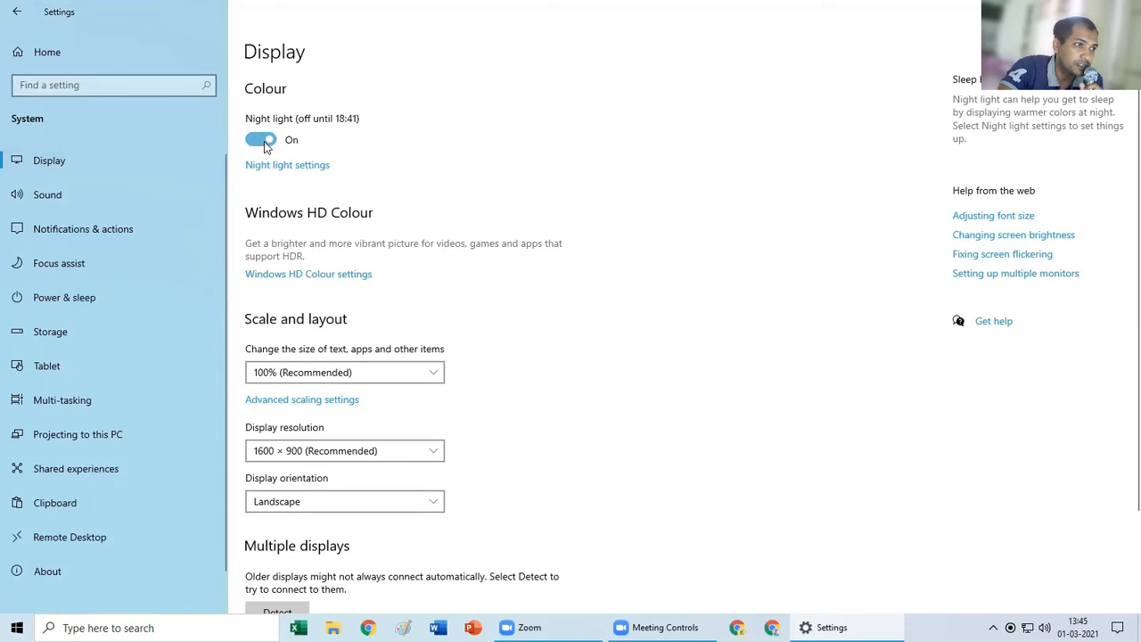
pyautogui.click(259, 144)
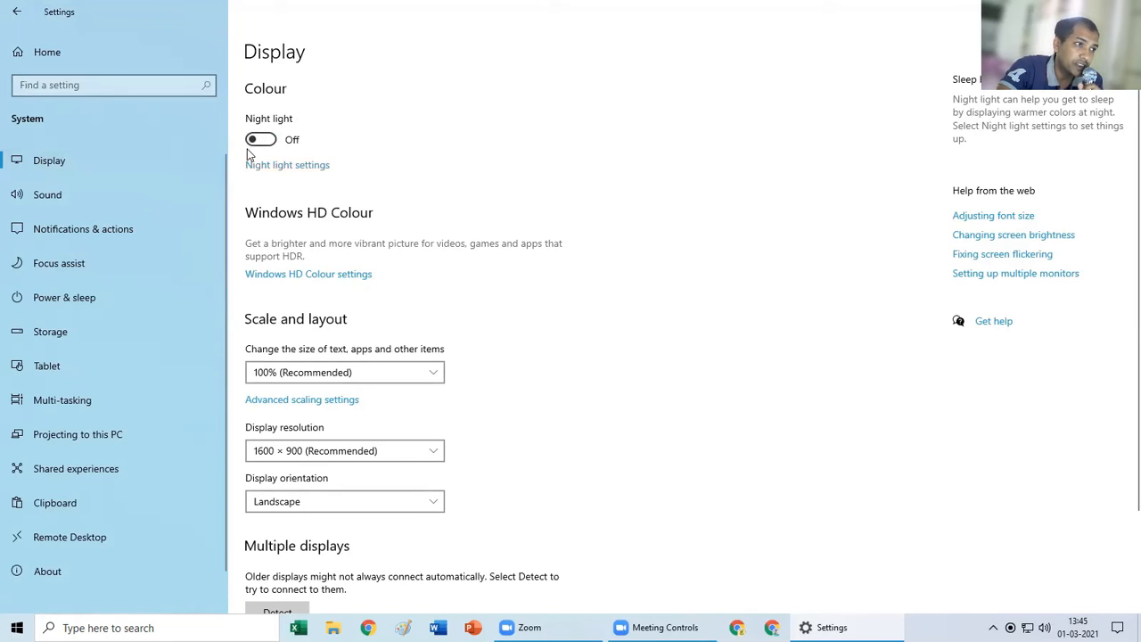
pyautogui.click(300, 168)
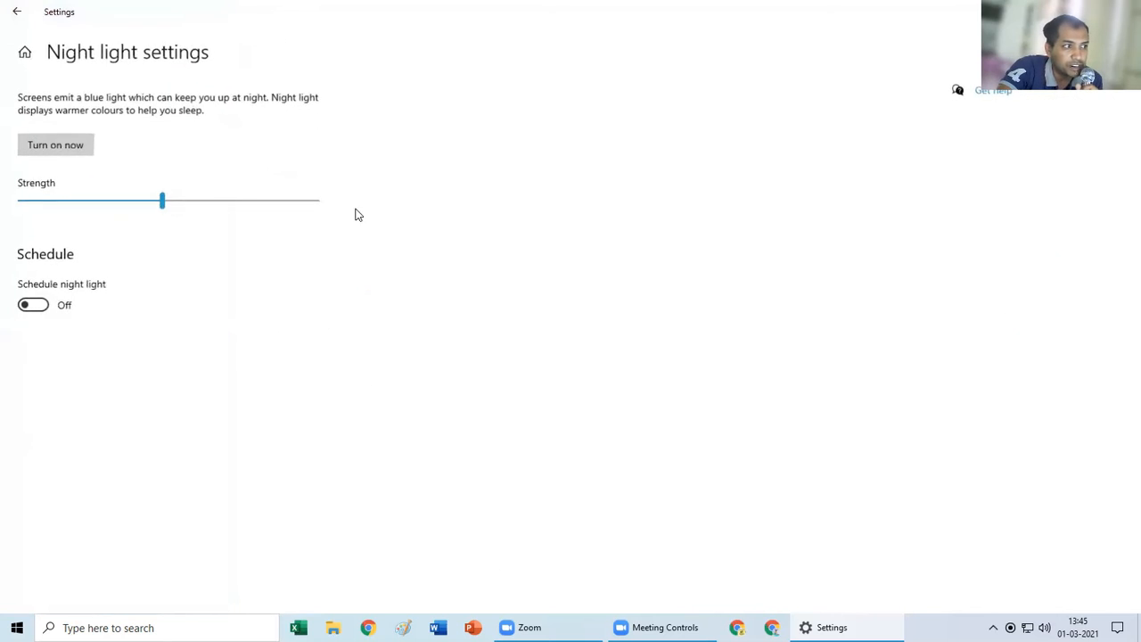
pyautogui.click(37, 305)
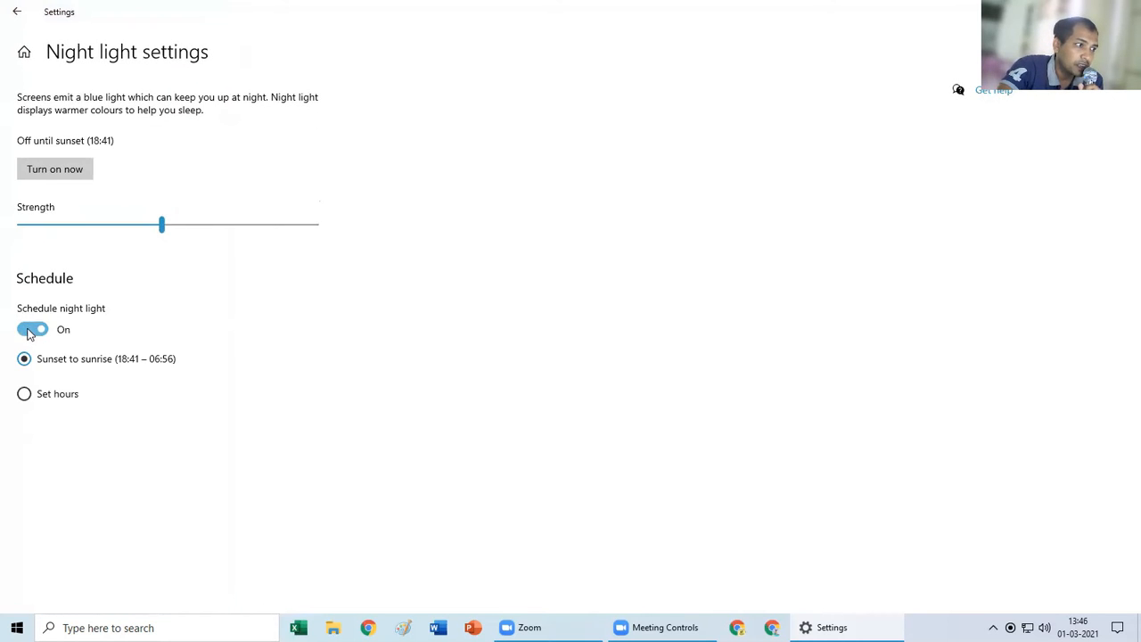
pyautogui.click(32, 329)
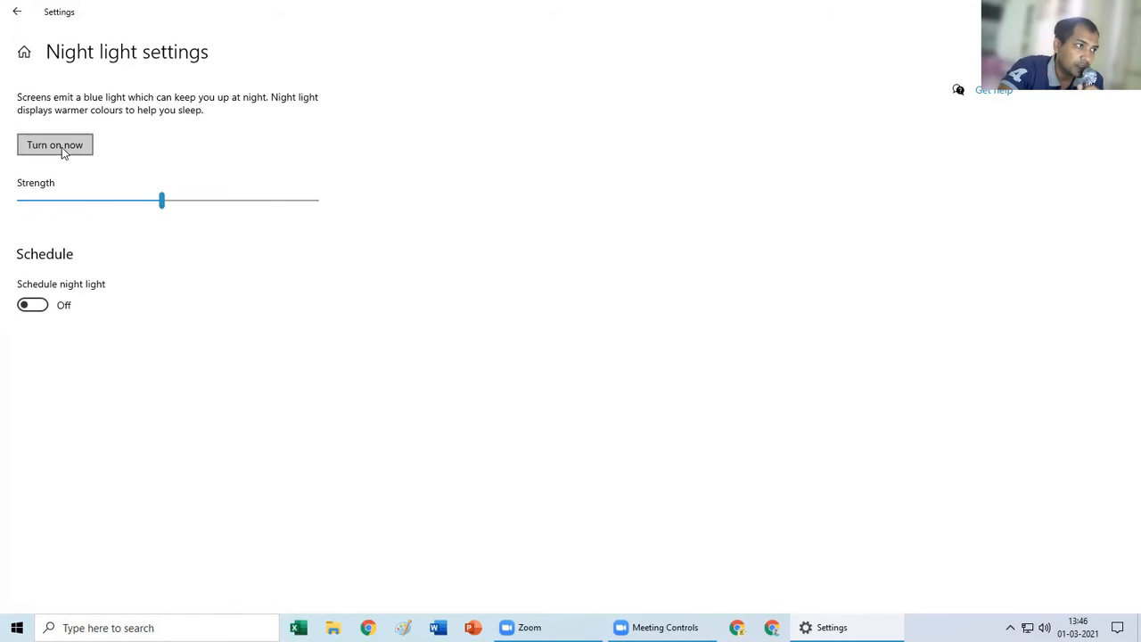
pyautogui.click(27, 61)
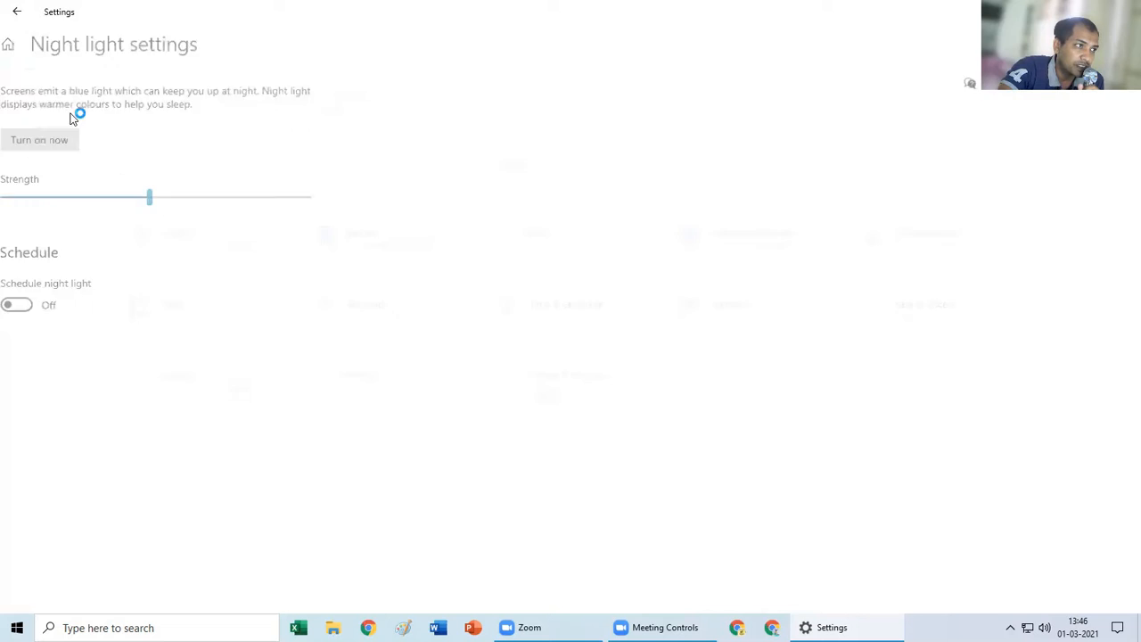
pyautogui.click(228, 248)
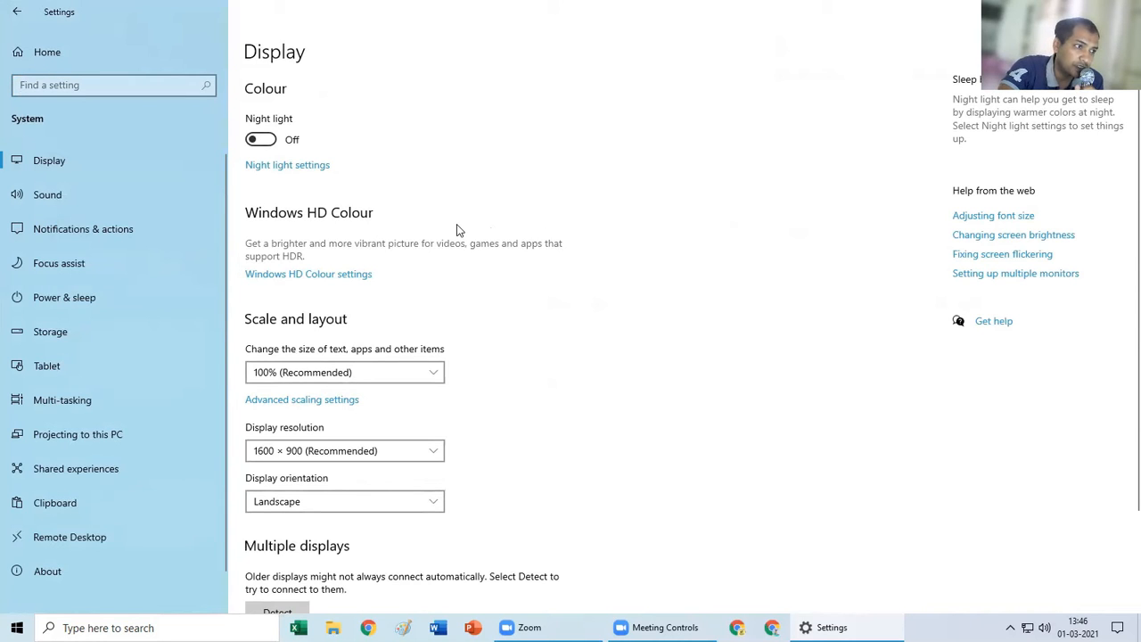
# Review the Windows HD Colour settings and go back to the Display page.
pyautogui.click(294, 276)
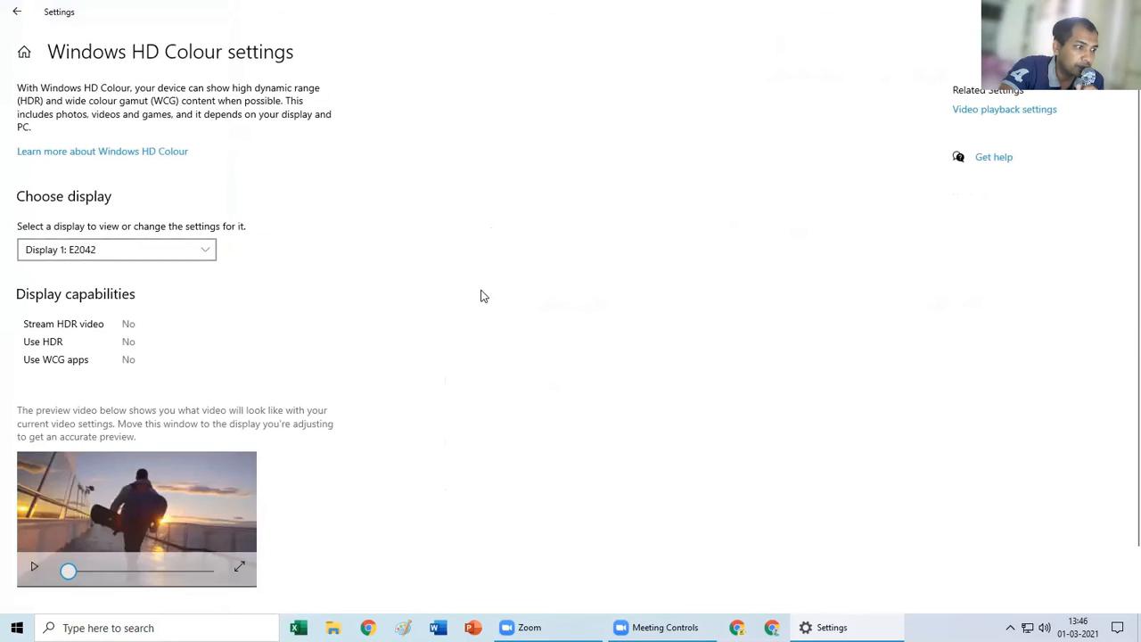
pyautogui.scroll(-1, 472, 321)
pyautogui.scroll(1, 463, 347)
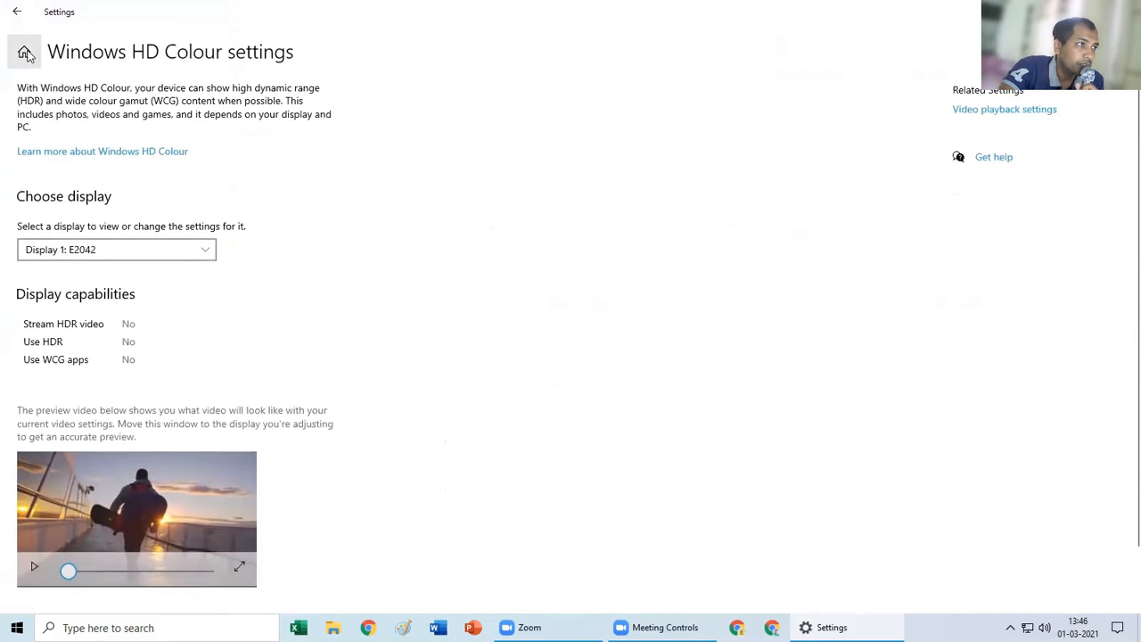
pyautogui.click(17, 11)
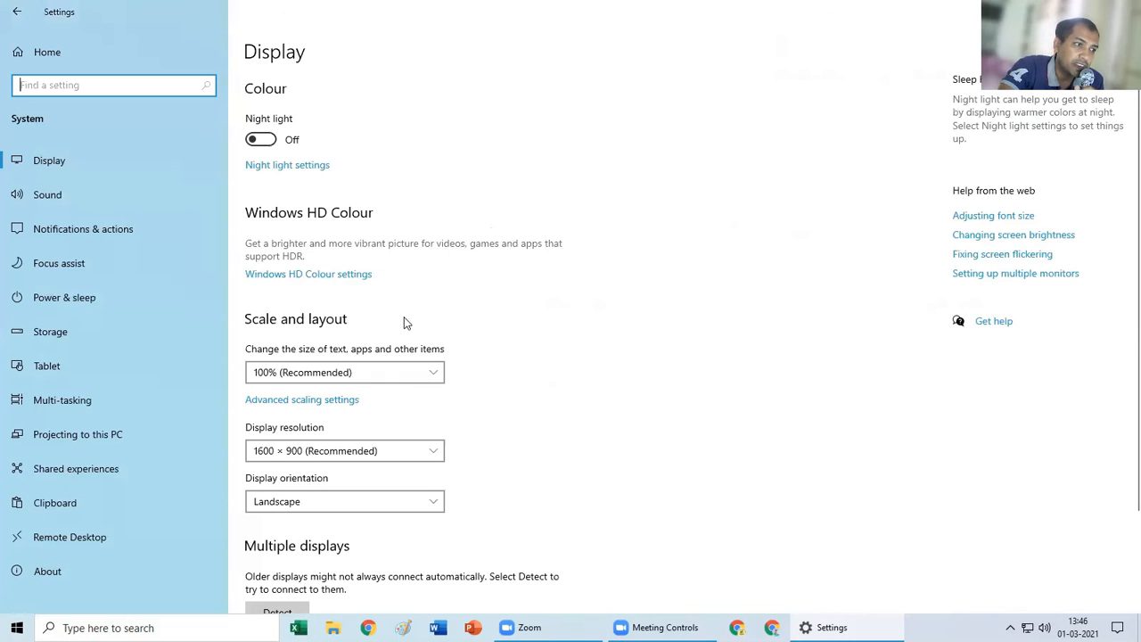
# Try text and app scaling at 125% and 150%, and set it back to 100% (Recommended).
pyautogui.scroll(-2, 404, 318)
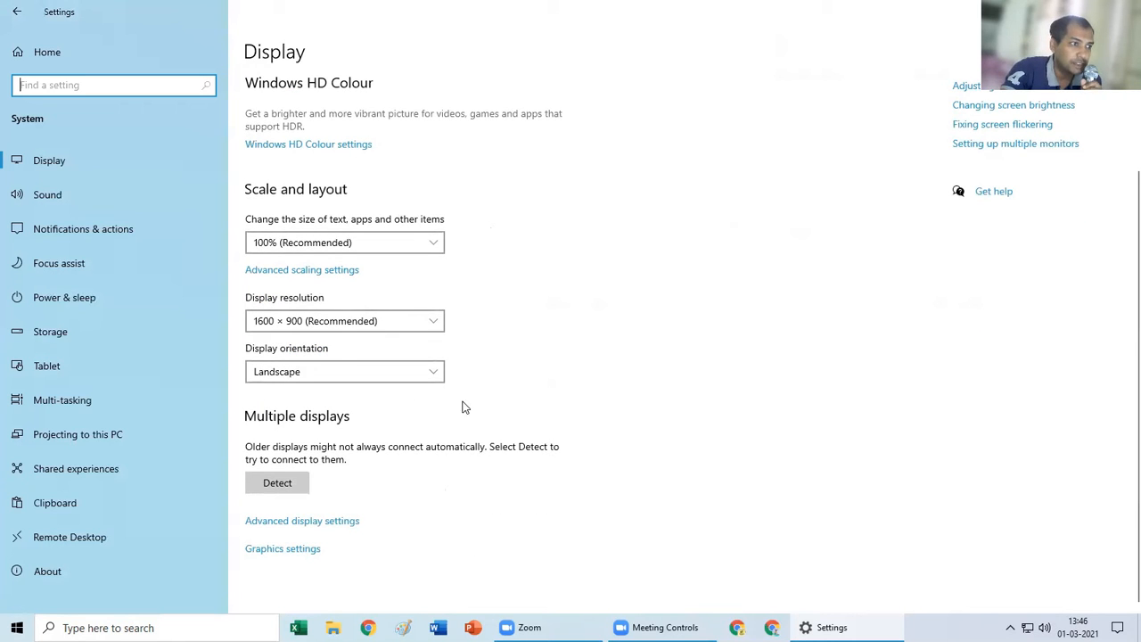
pyautogui.click(370, 243)
pyautogui.click(352, 272)
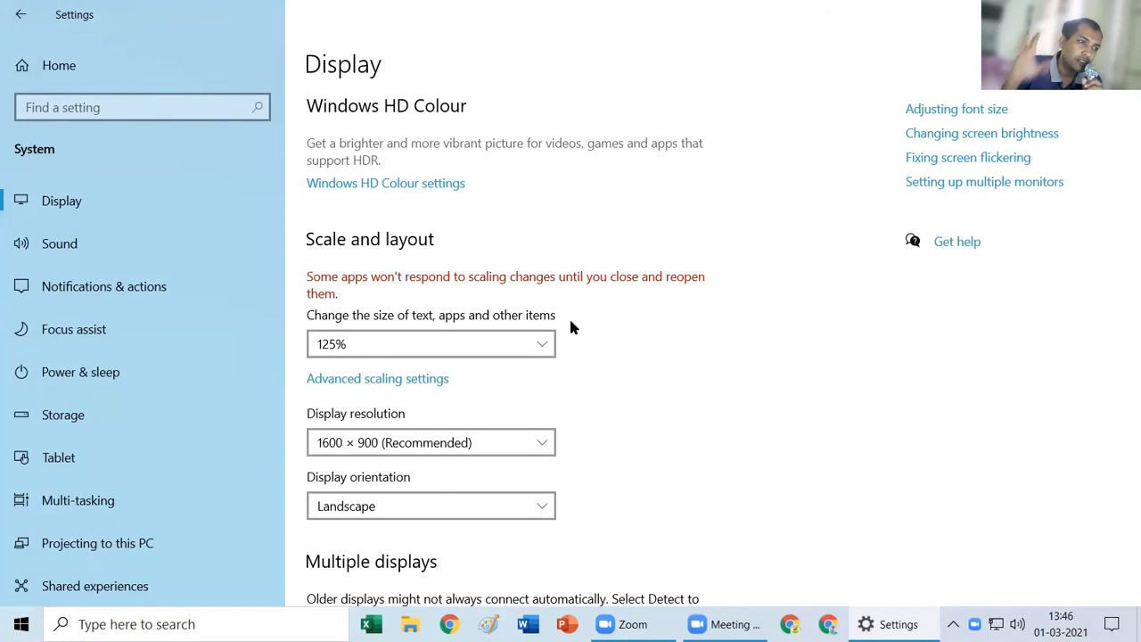
pyautogui.click(464, 344)
pyautogui.click(386, 369)
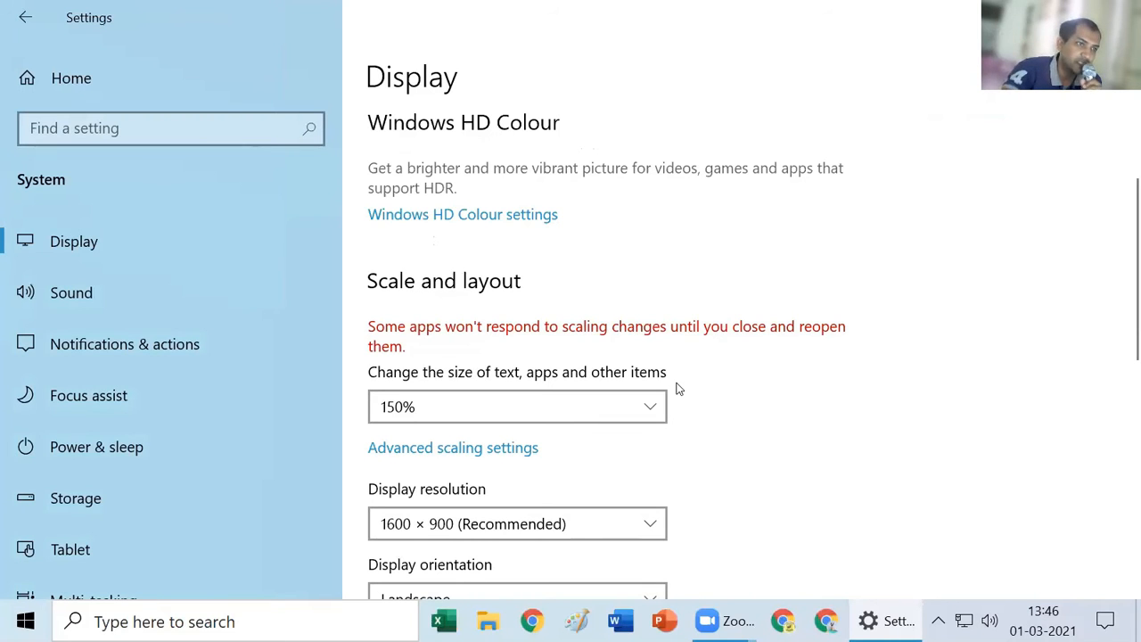
pyautogui.click(561, 409)
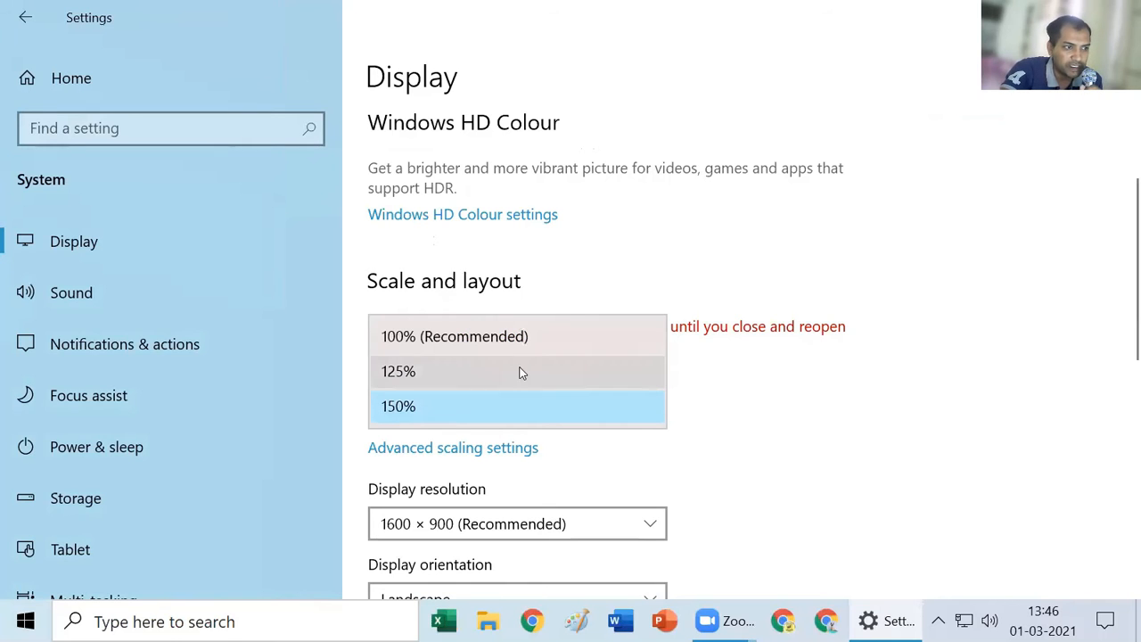
pyautogui.click(515, 338)
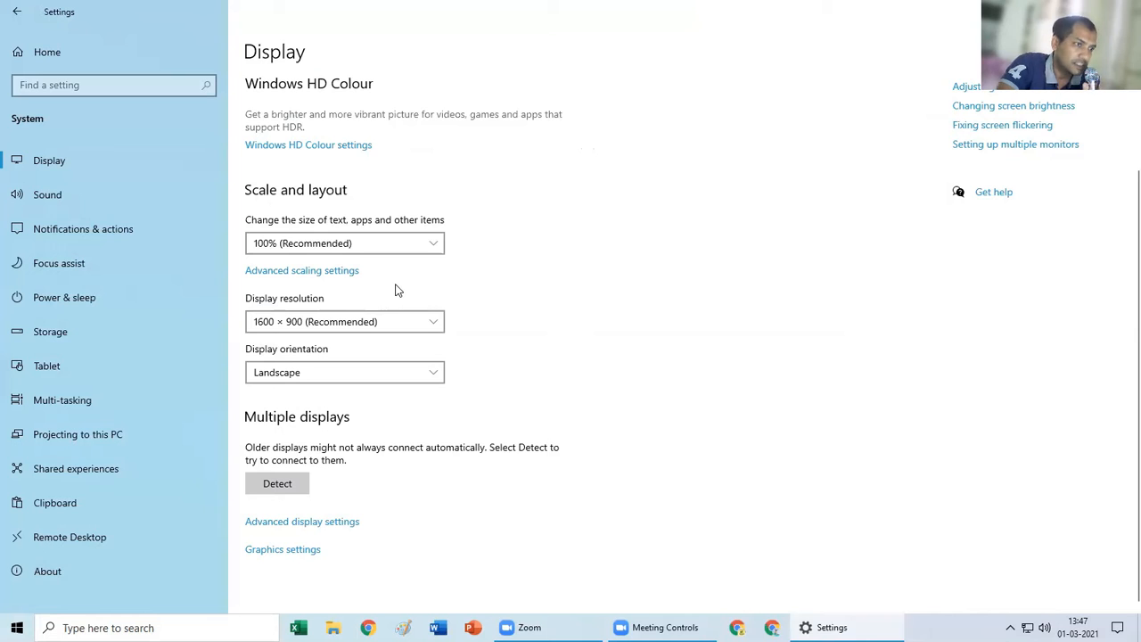
# Check the display resolution options, try the Landscape (flipped) display orientation, and revert it.
pyautogui.click(323, 327)
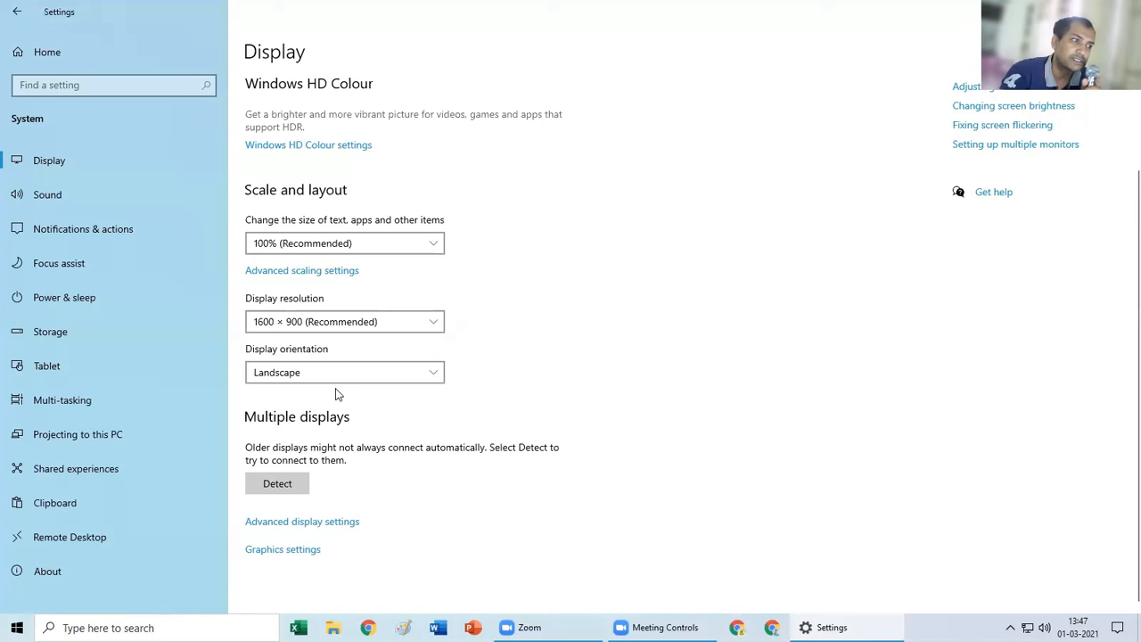
pyautogui.click(291, 371)
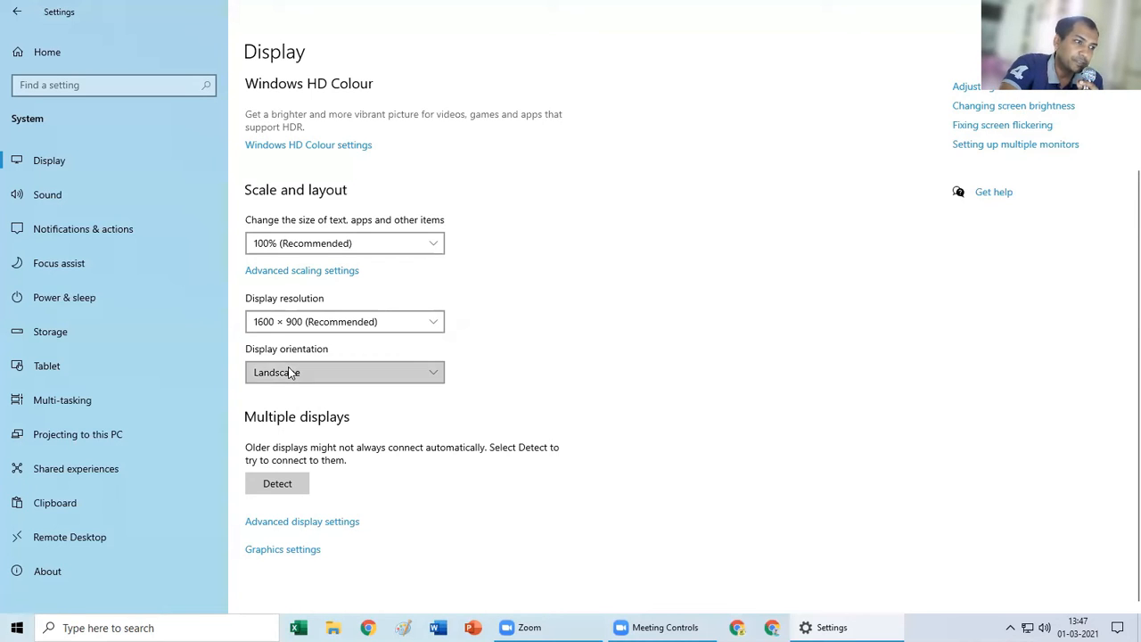
pyautogui.click(303, 417)
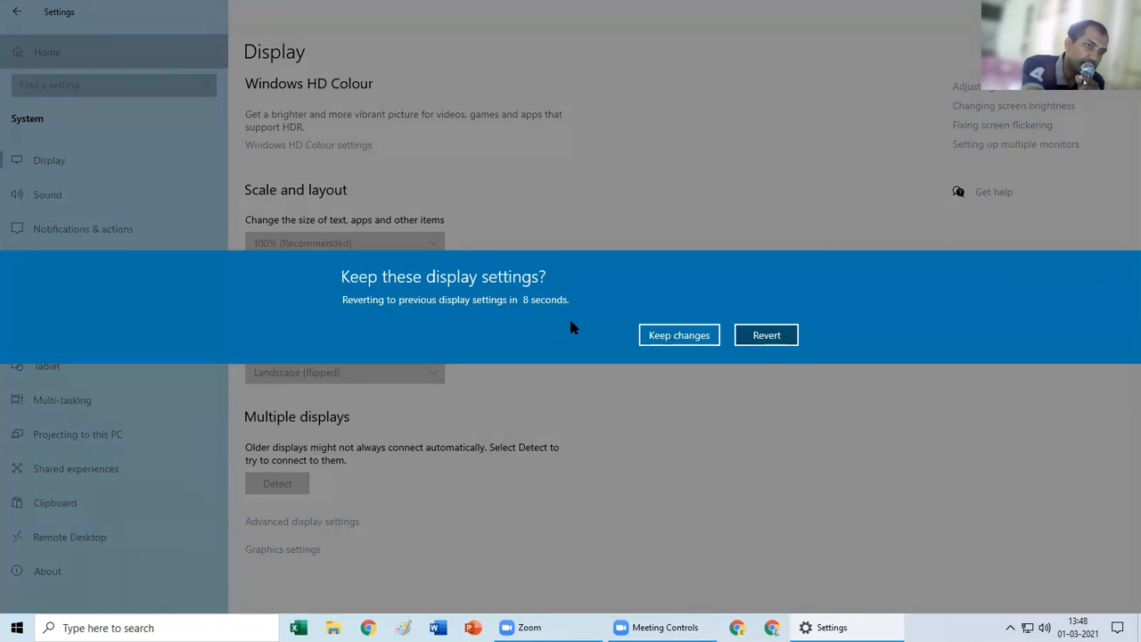
pyautogui.press('Return')
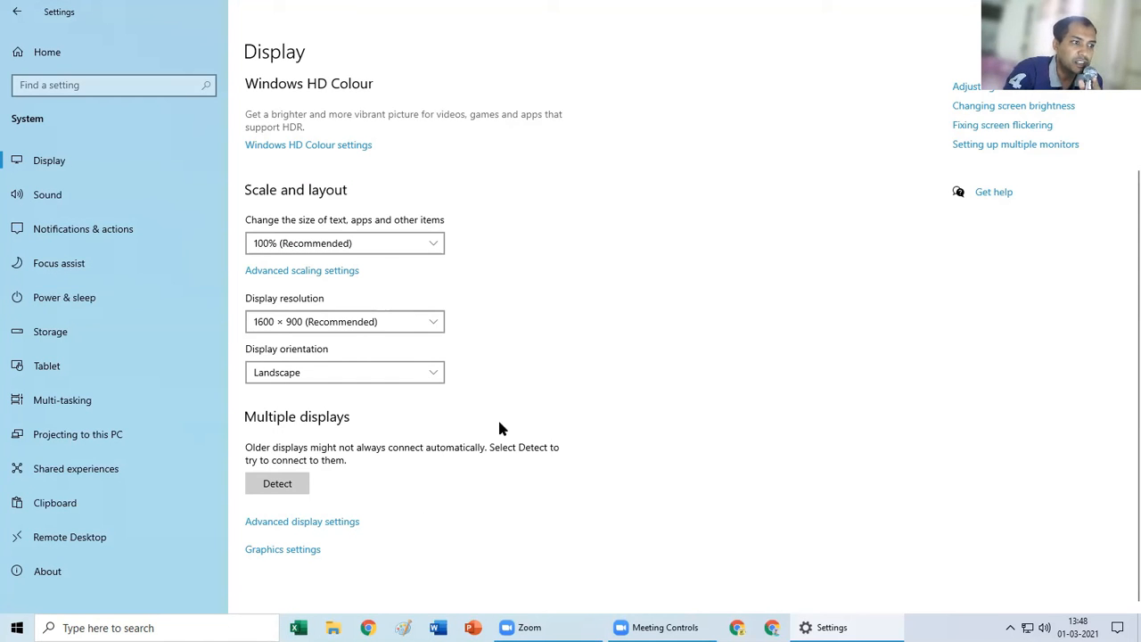
pyautogui.scroll(2, 593, 420)
pyautogui.scroll(-2, 592, 424)
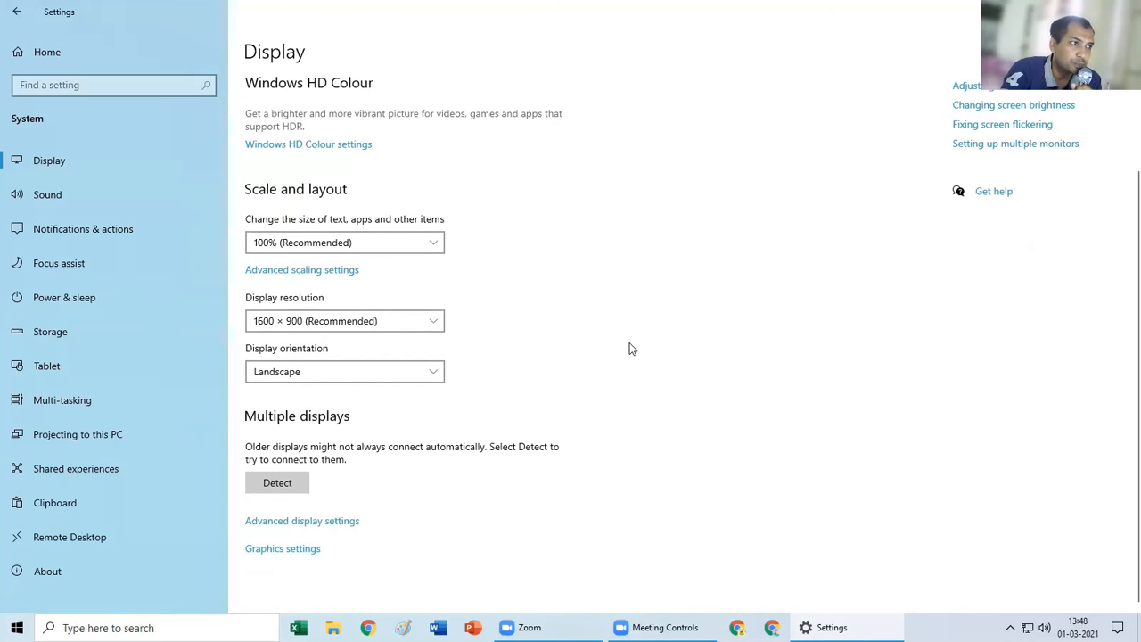
pyautogui.scroll(2, 628, 348)
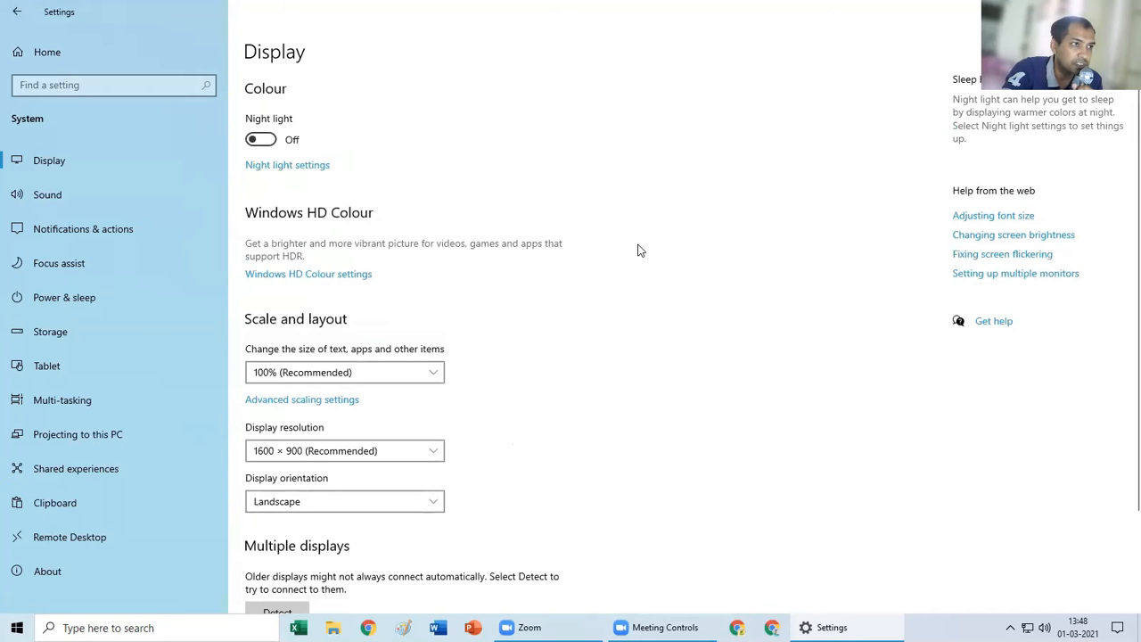
# In the Sound settings, try Microphone (USB Microphone) as the input device and switch back to Microphone (2- USB Audio Device).
pyautogui.click(85, 197)
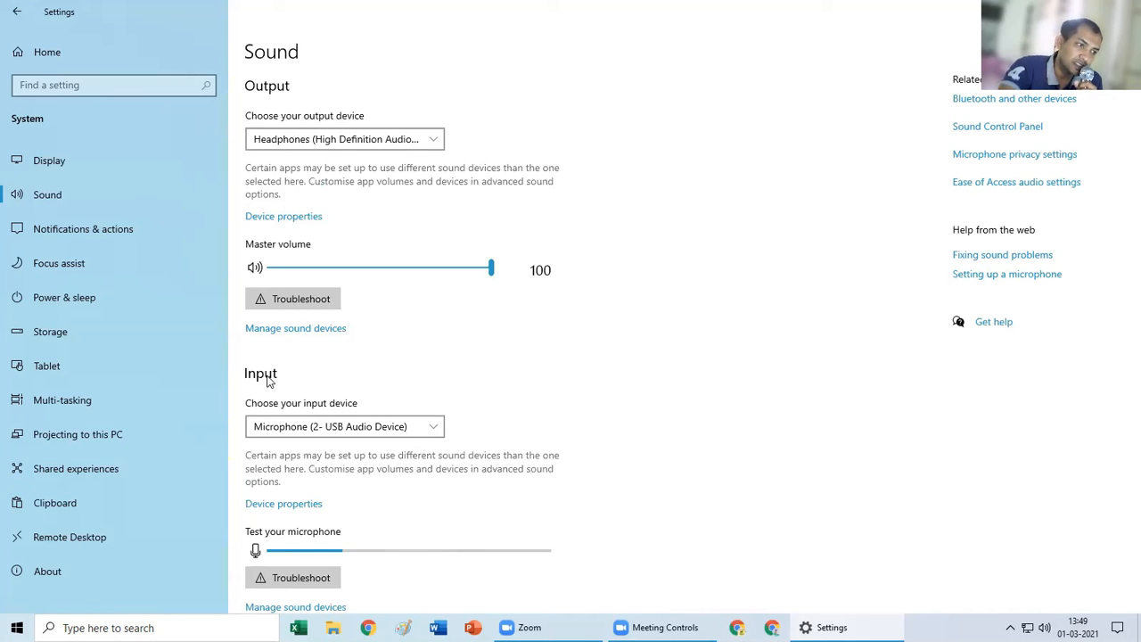
pyautogui.click(297, 427)
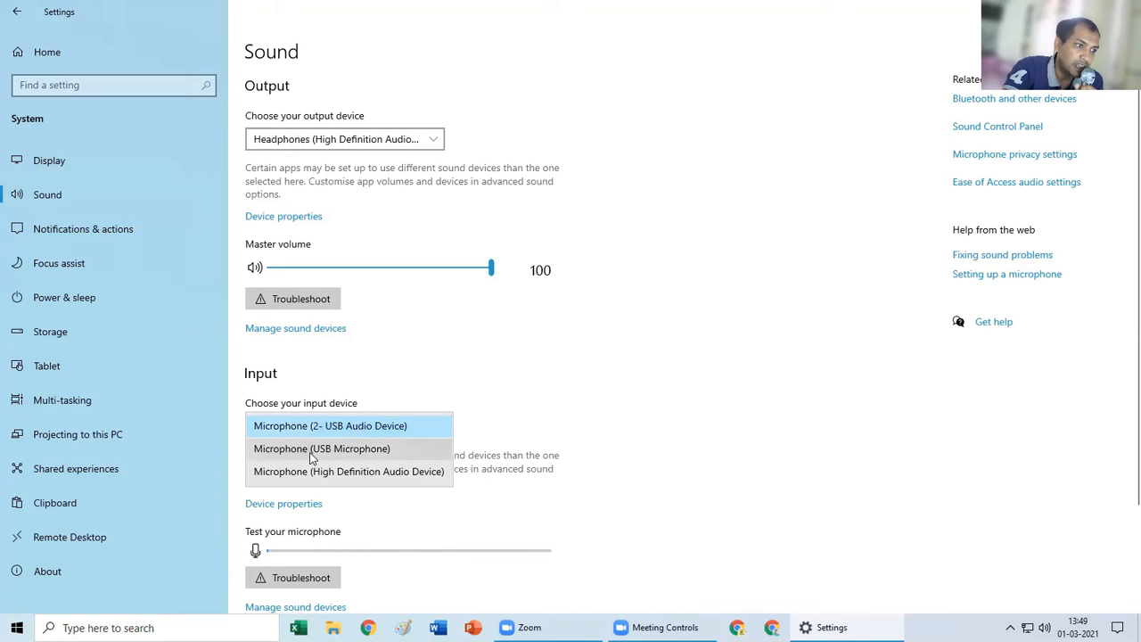
pyautogui.click(311, 453)
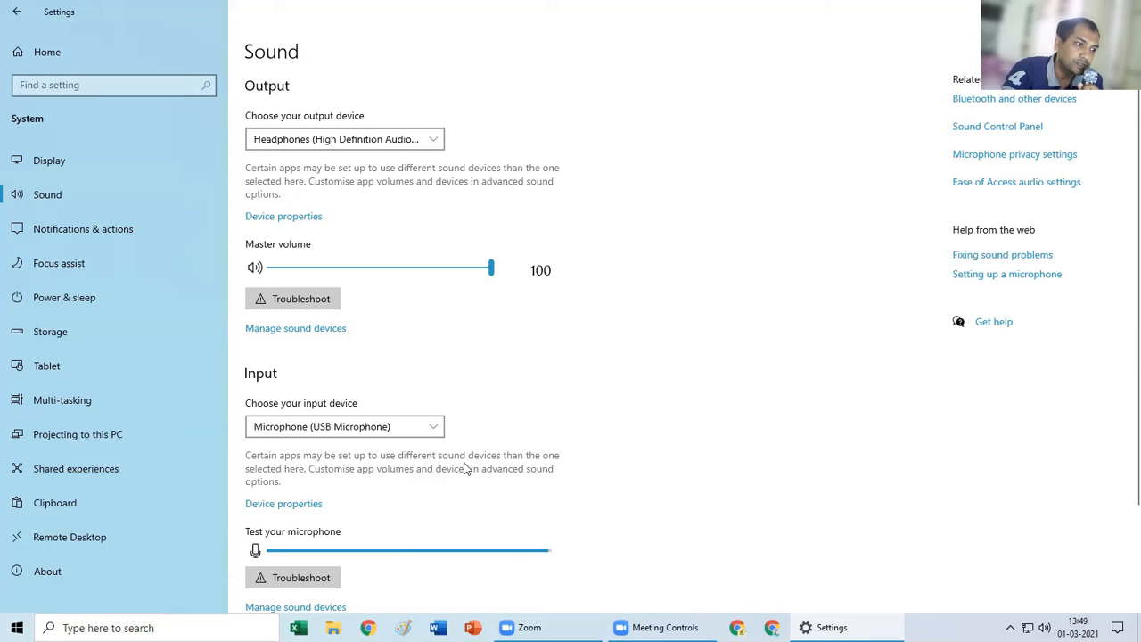
pyautogui.click(425, 428)
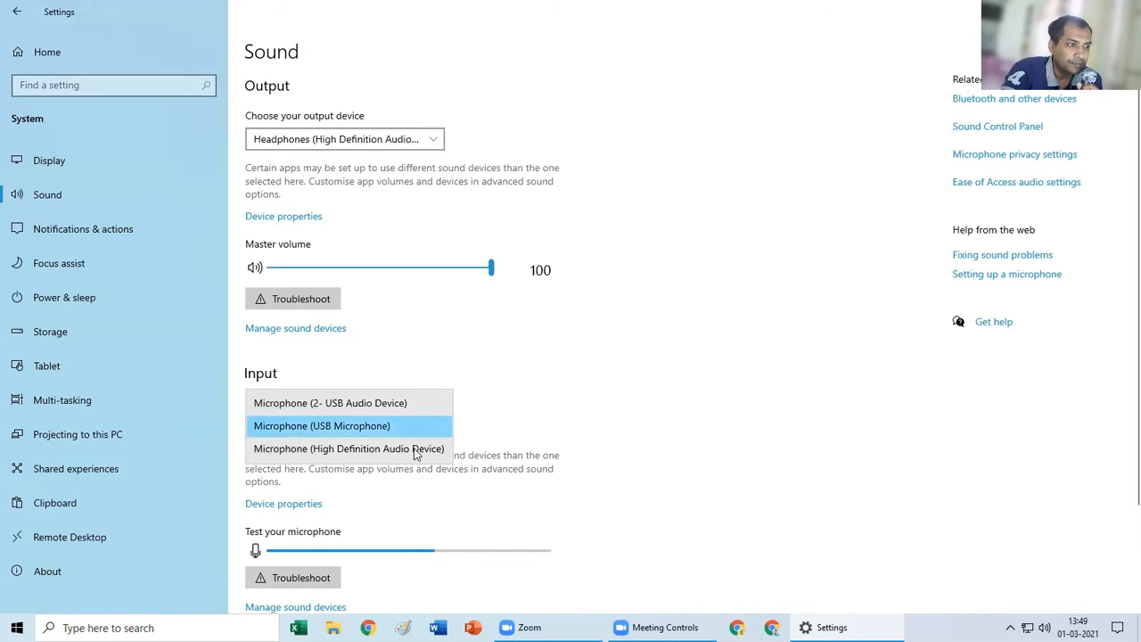
pyautogui.click(410, 409)
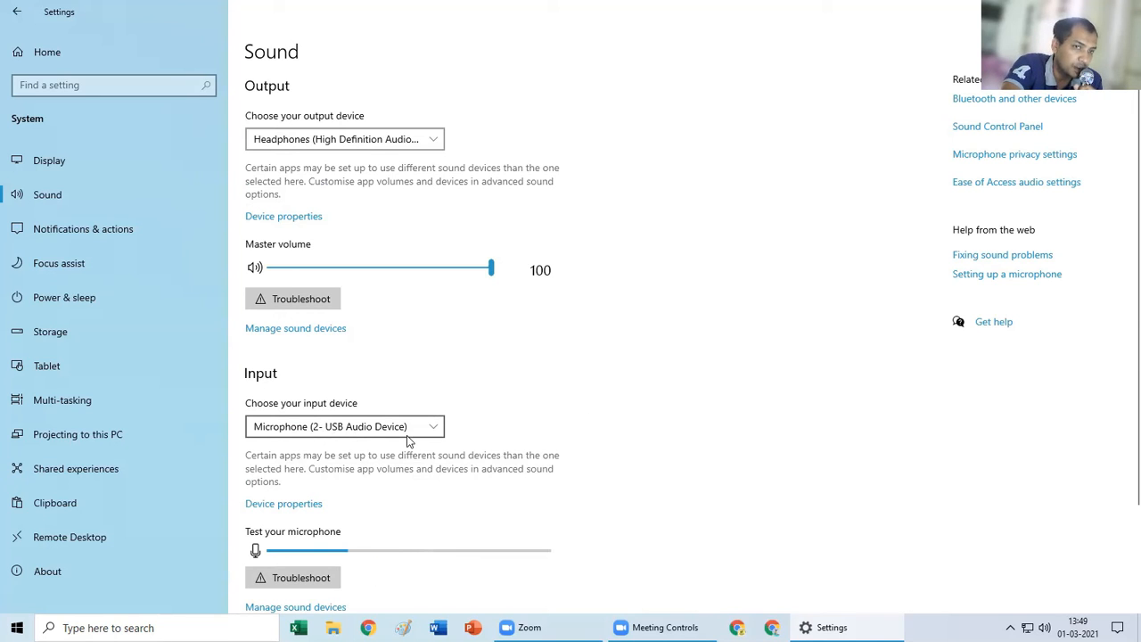
# Check the output device choices and look through the Sound page down to Advanced sound options.
pyautogui.click(379, 132)
pyautogui.click(378, 131)
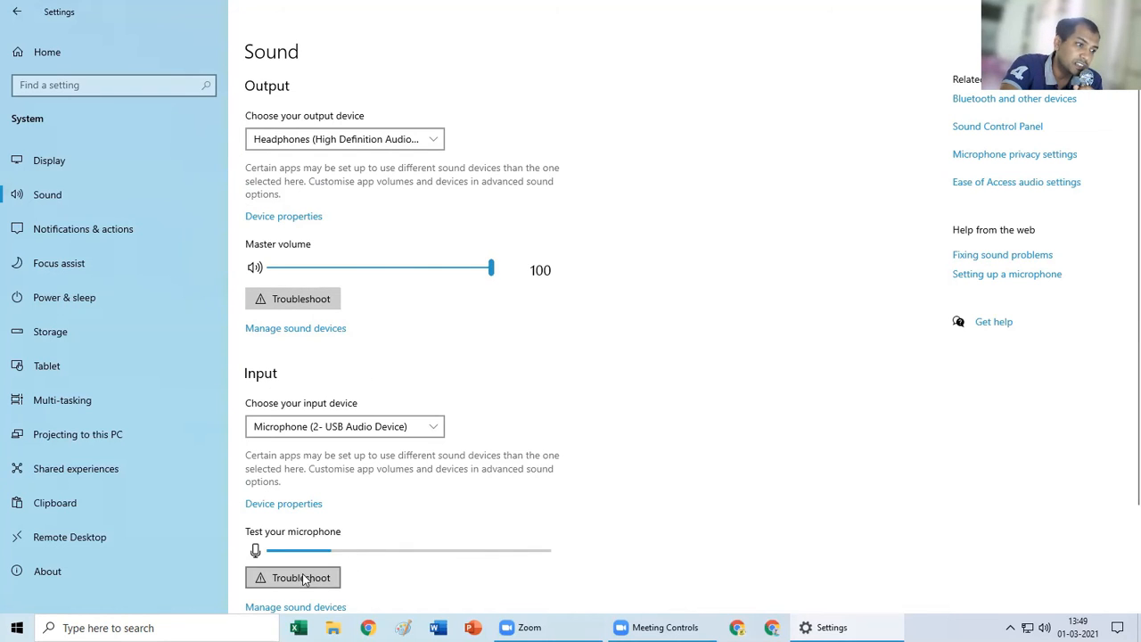
pyautogui.scroll(-3, 306, 579)
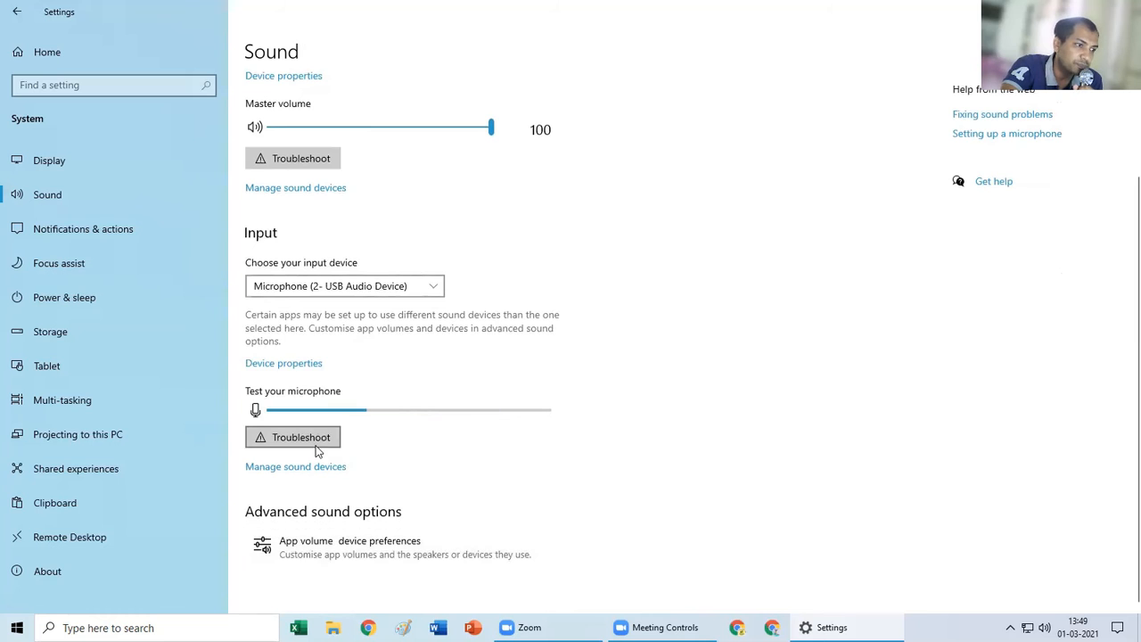
pyautogui.scroll(3, 502, 459)
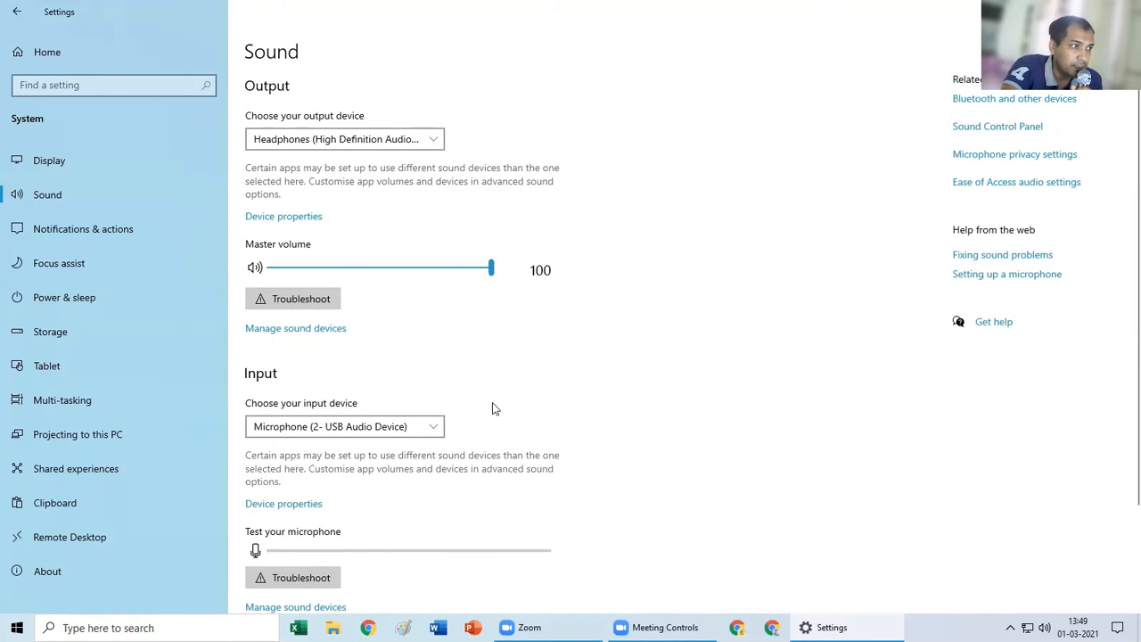
pyautogui.scroll(-3, 519, 385)
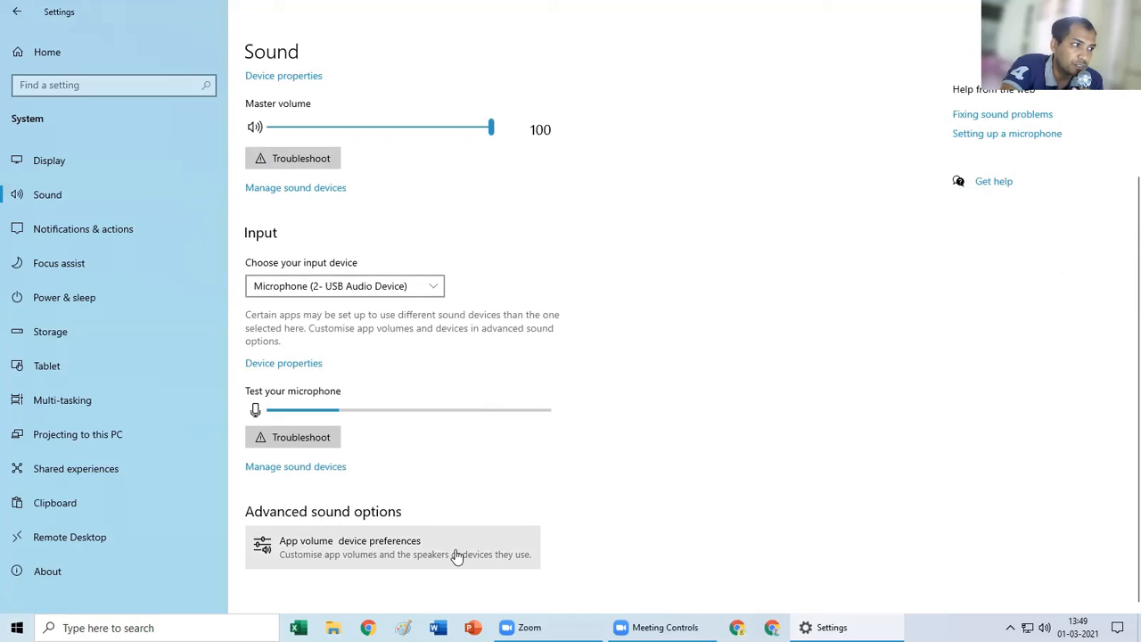
# Review the Notifications & actions page, including the Action Centre's quick actions and the list of apps that send notifications.
pyautogui.click(65, 229)
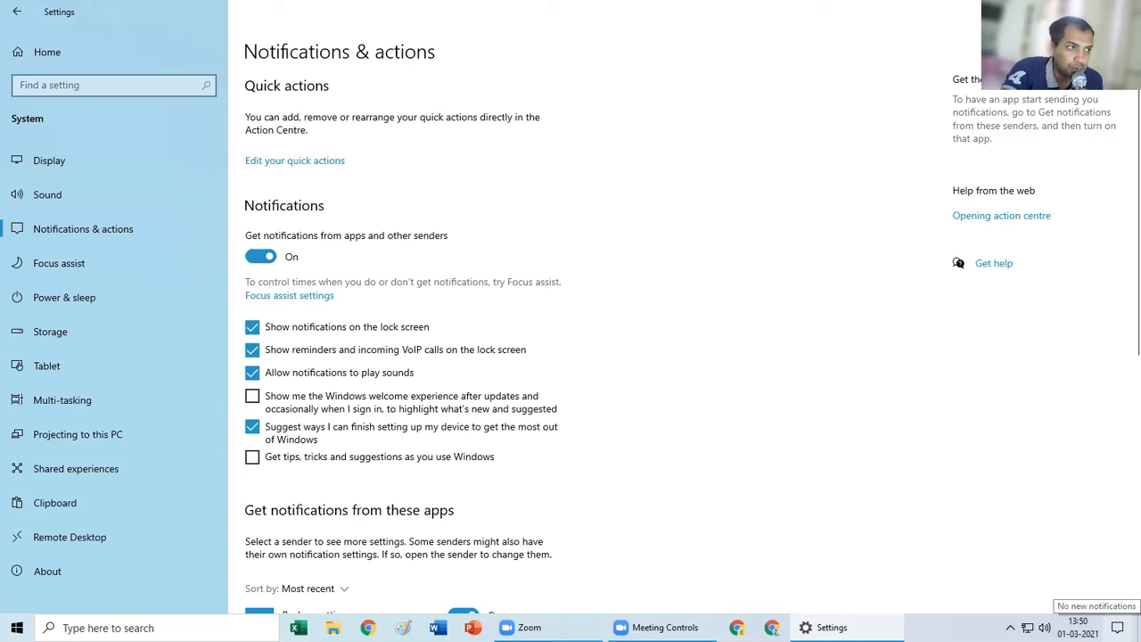
pyautogui.click(1117, 627)
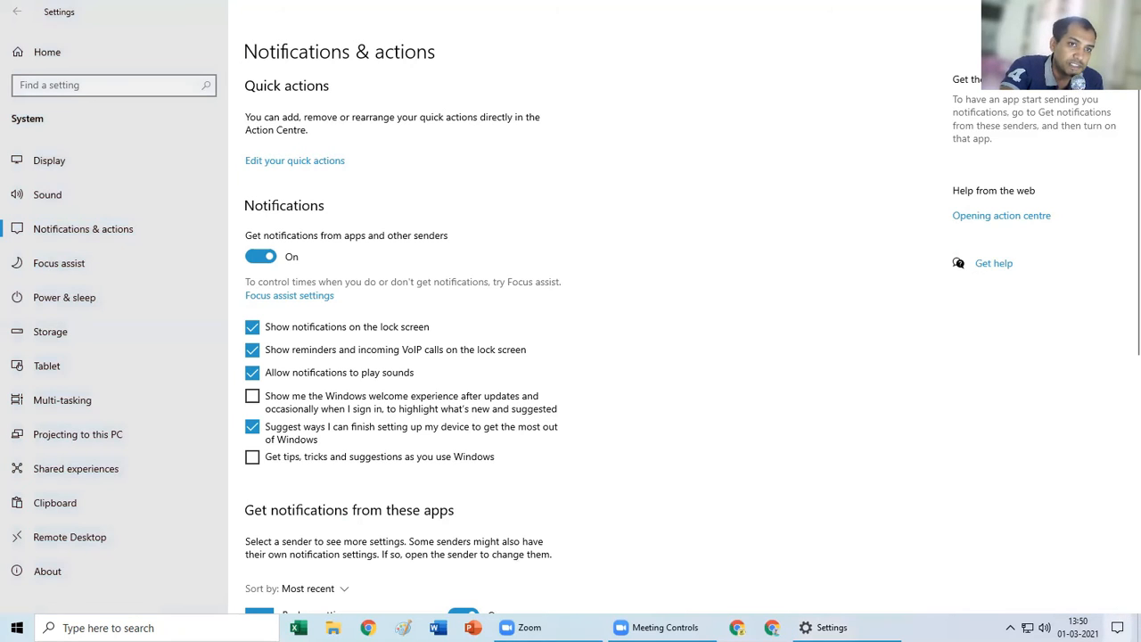
pyautogui.click(683, 214)
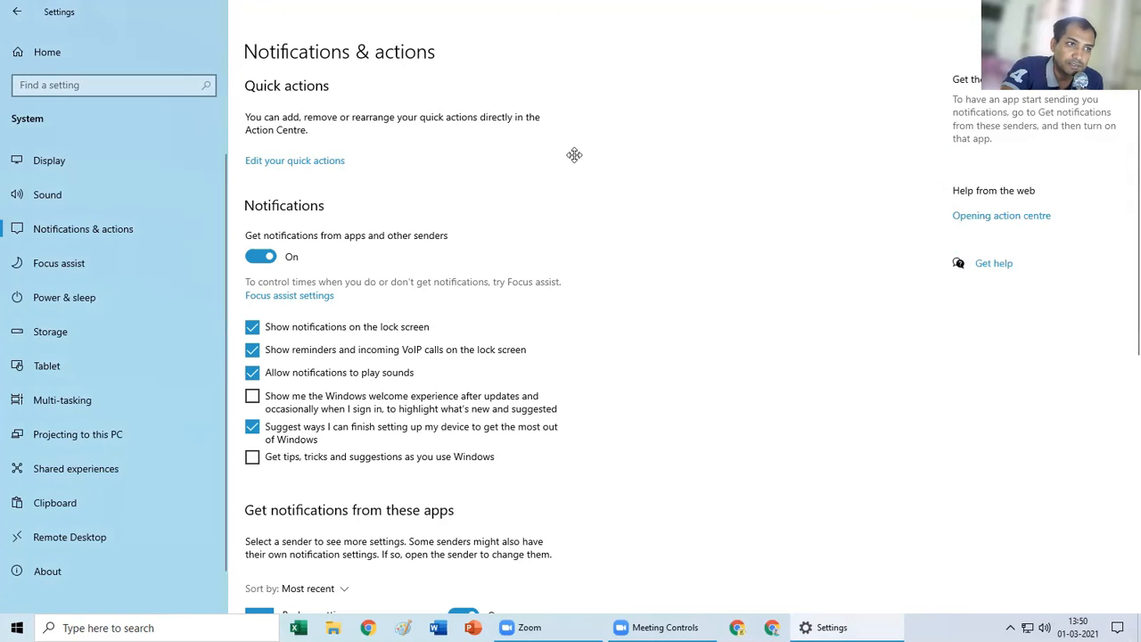
pyautogui.click(1117, 628)
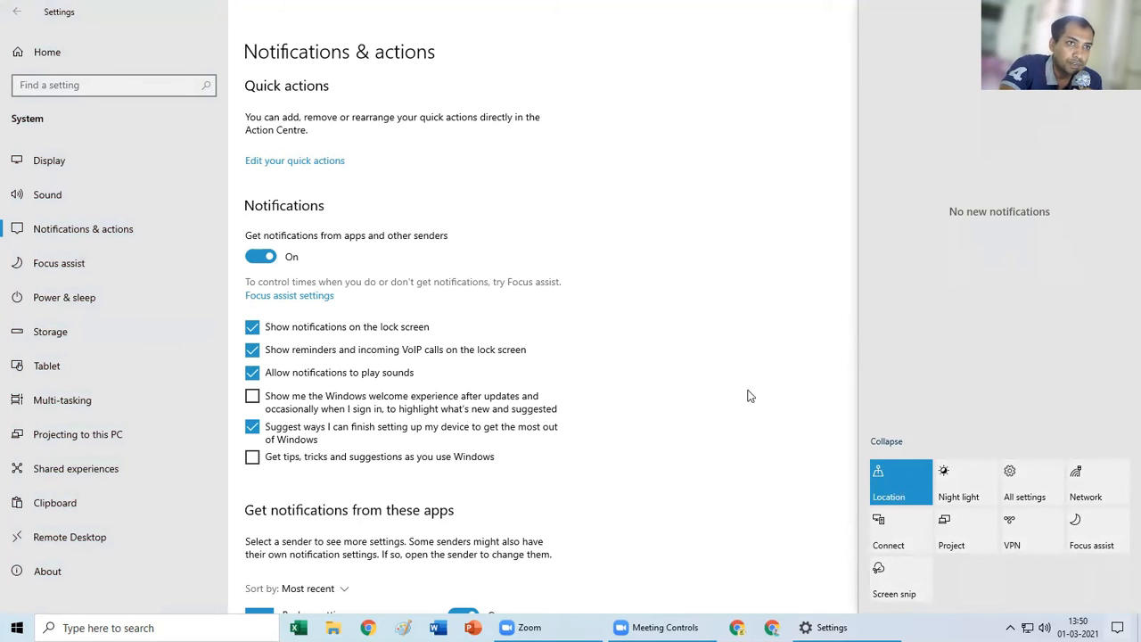
pyautogui.click(739, 316)
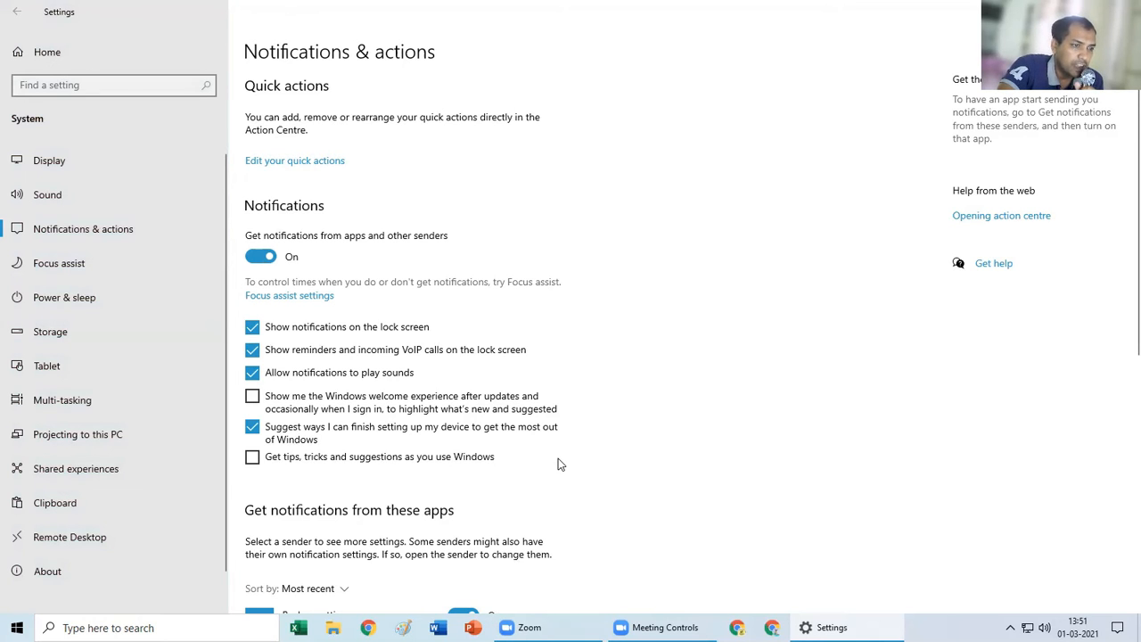
pyautogui.moveTo(1121, 182); pyautogui.dragTo(1103, 326)
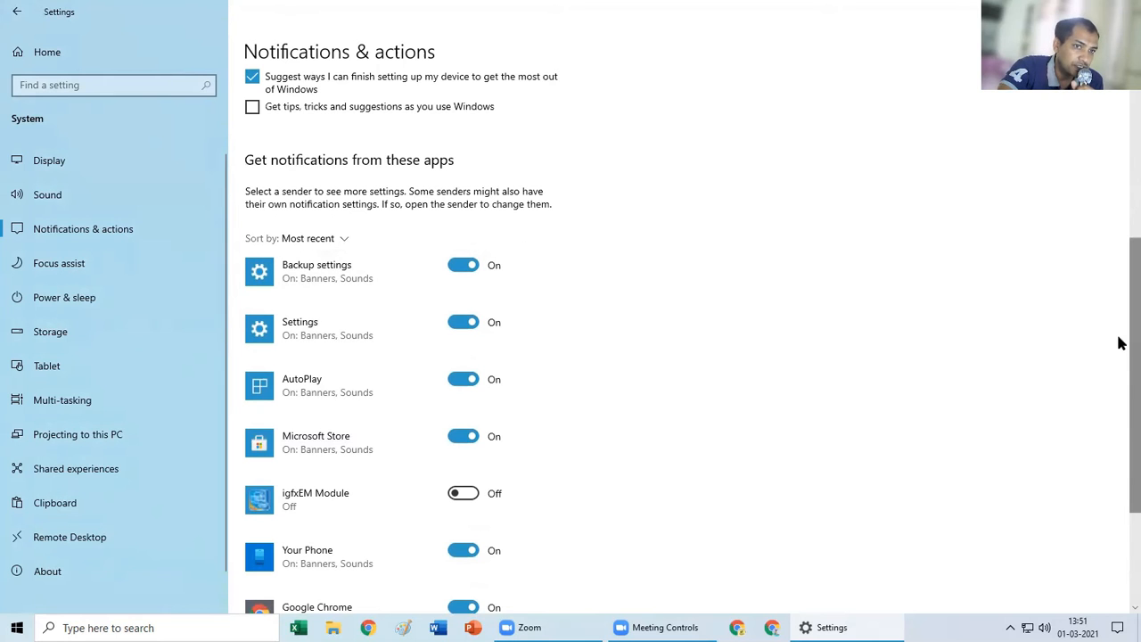
pyautogui.moveTo(1122, 311); pyautogui.dragTo(1121, 214)
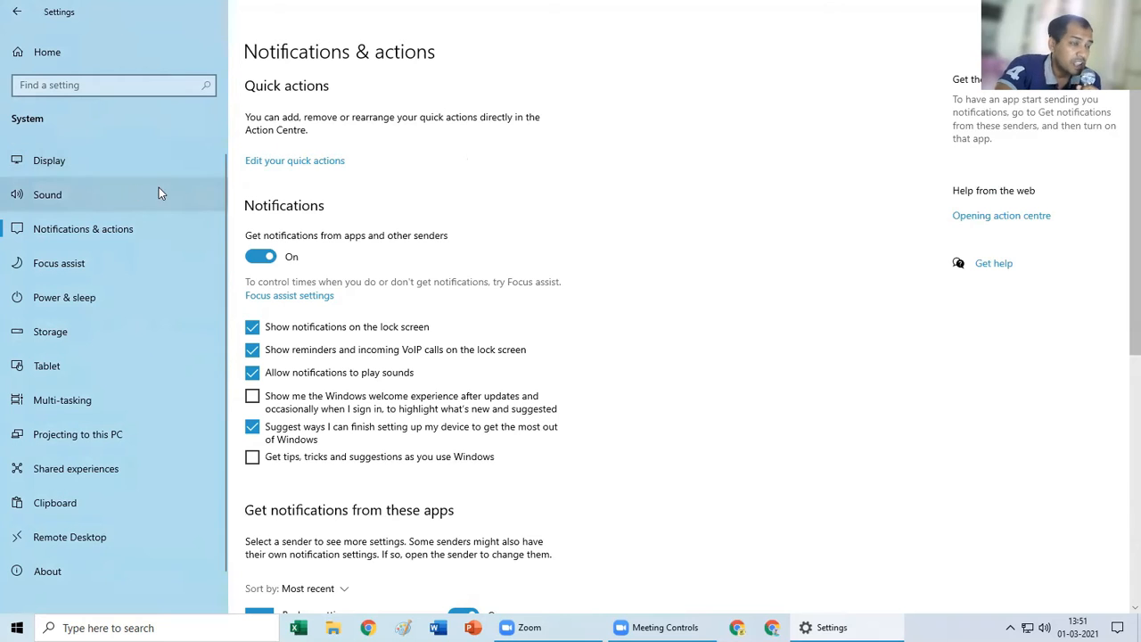
# Review the Focus assist options and the screen turn-off and sleep time choices under Power & sleep, leaving them unchanged.
pyautogui.click(113, 262)
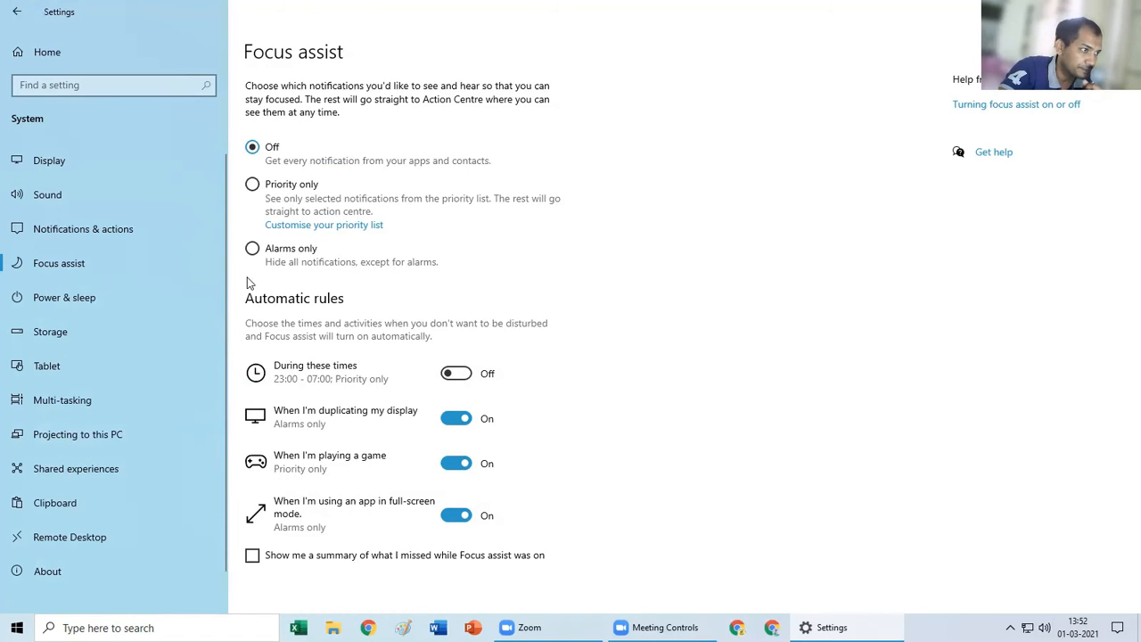
pyautogui.click(74, 300)
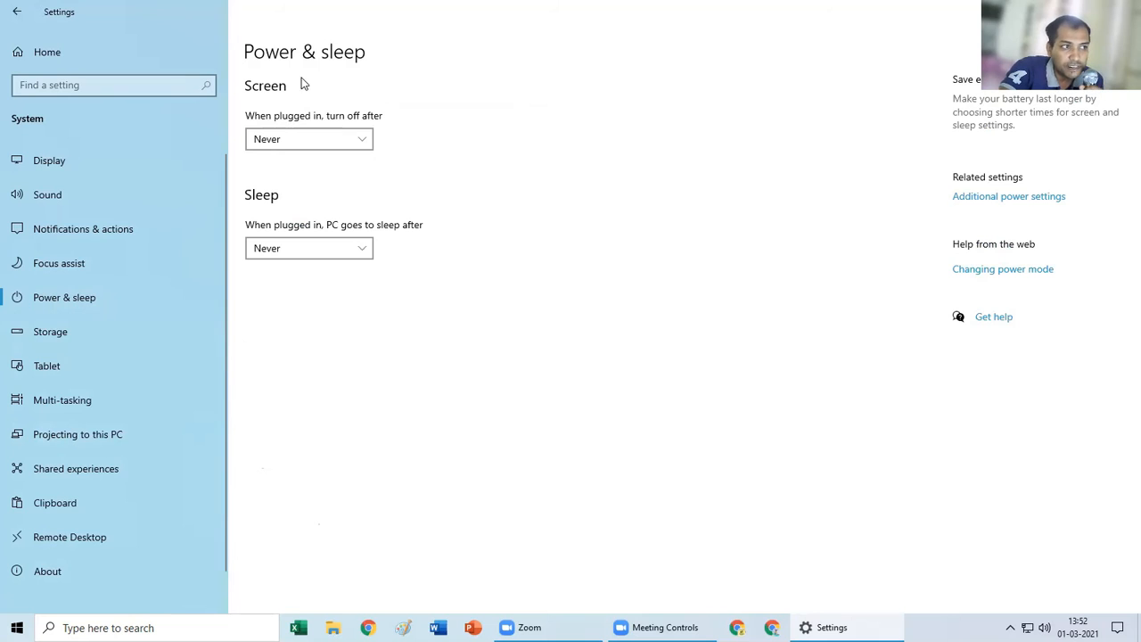
pyautogui.click(297, 139)
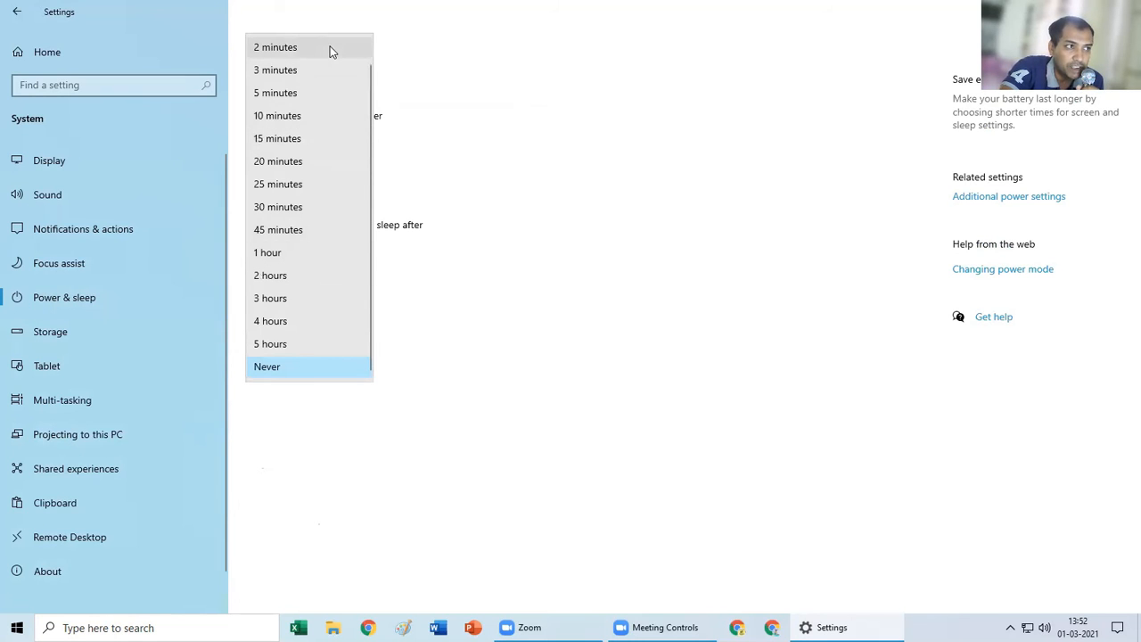
pyautogui.click(534, 169)
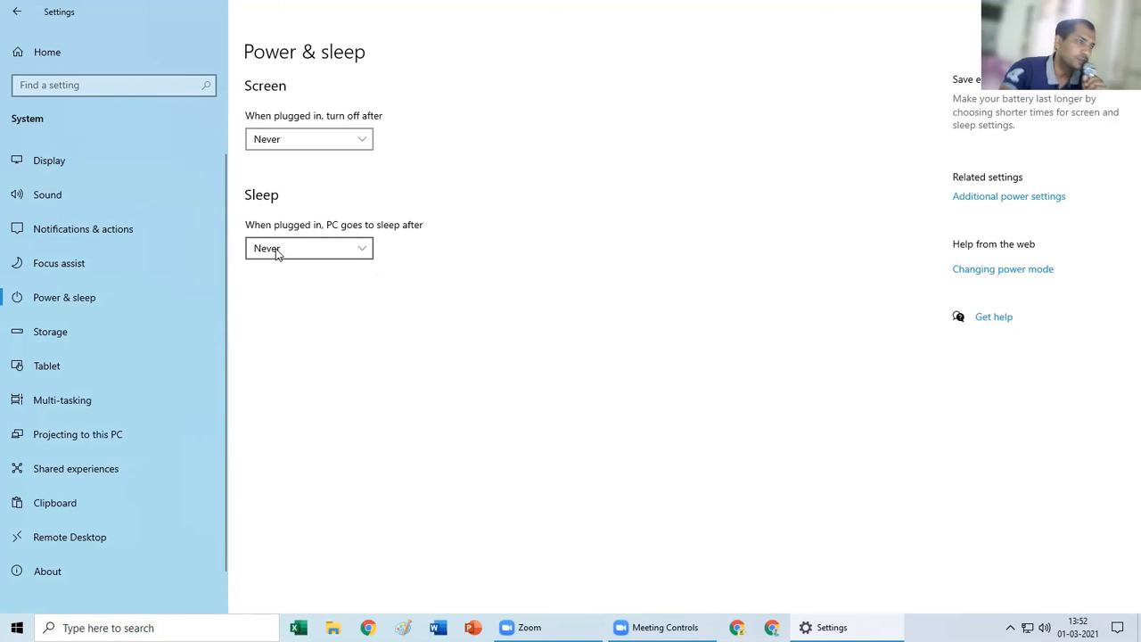
pyautogui.click(312, 253)
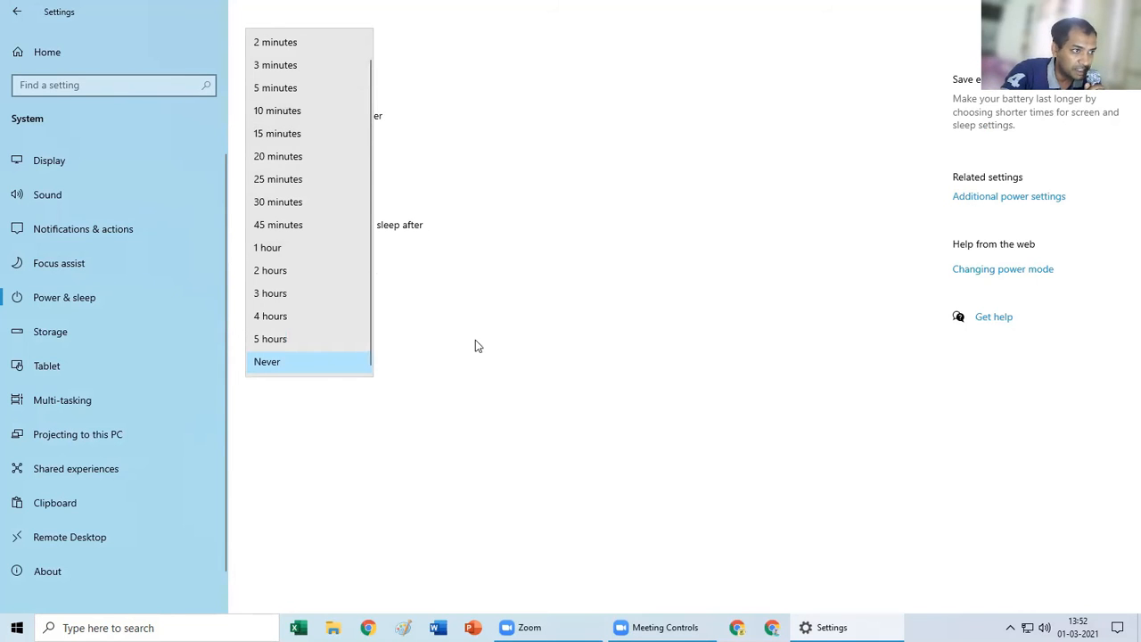
pyautogui.click(454, 352)
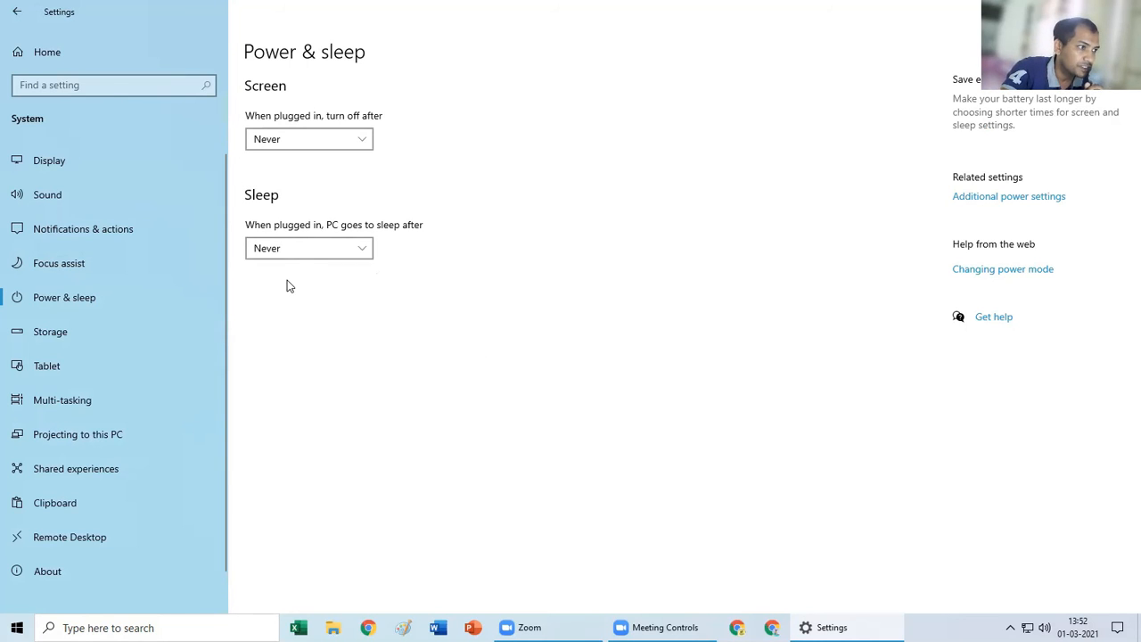
# Examine the Storage page's Local Disk (C:) usage categories and its additional storage settings.
pyautogui.click(109, 325)
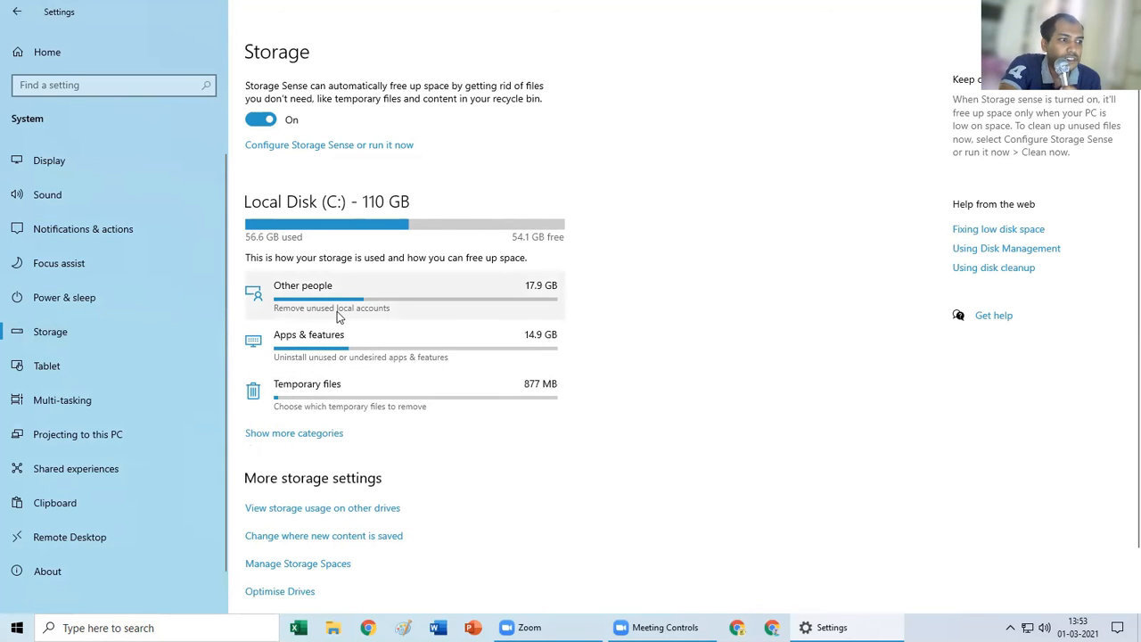
pyautogui.scroll(-1, 337, 317)
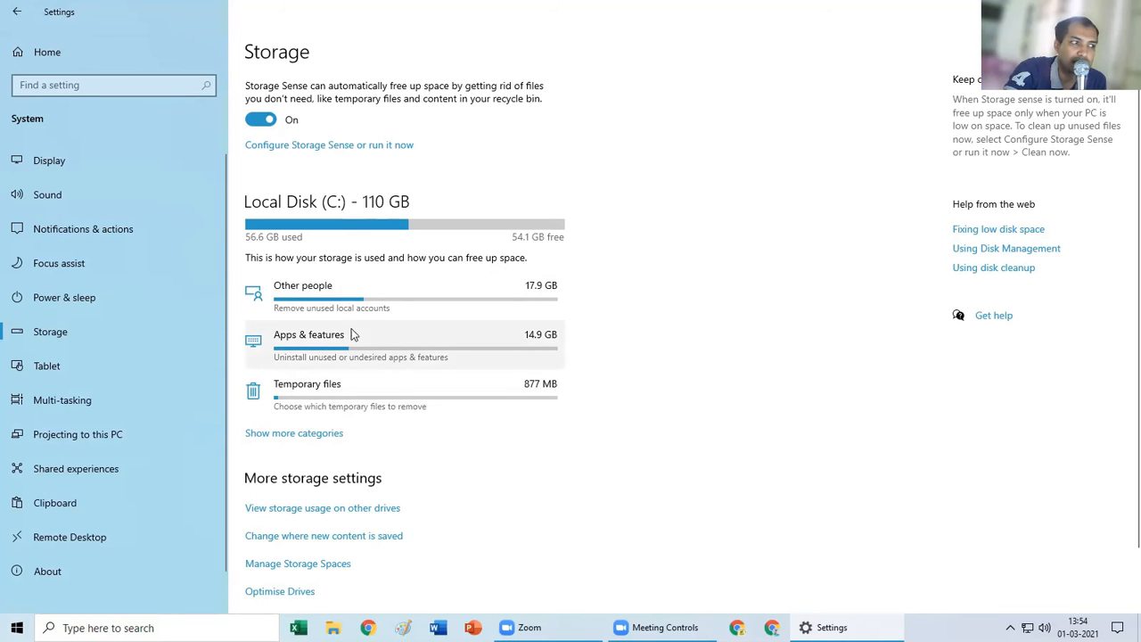
pyautogui.scroll(-1, 469, 405)
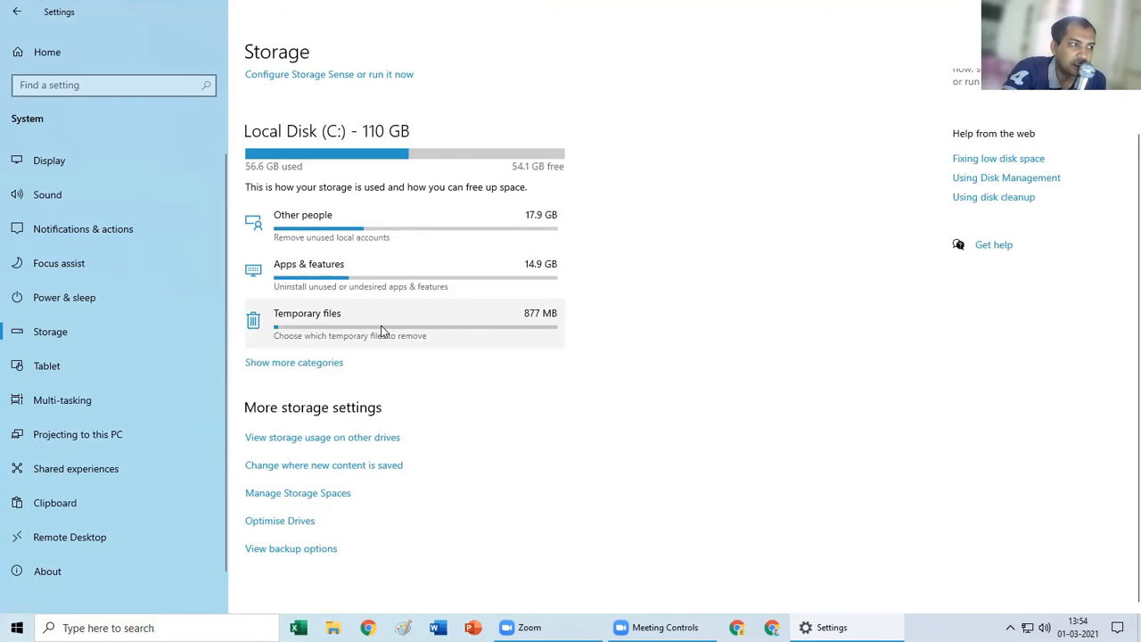
# View the Tablet settings and check the Action Centre's quick actions, closing it again.
pyautogui.click(69, 373)
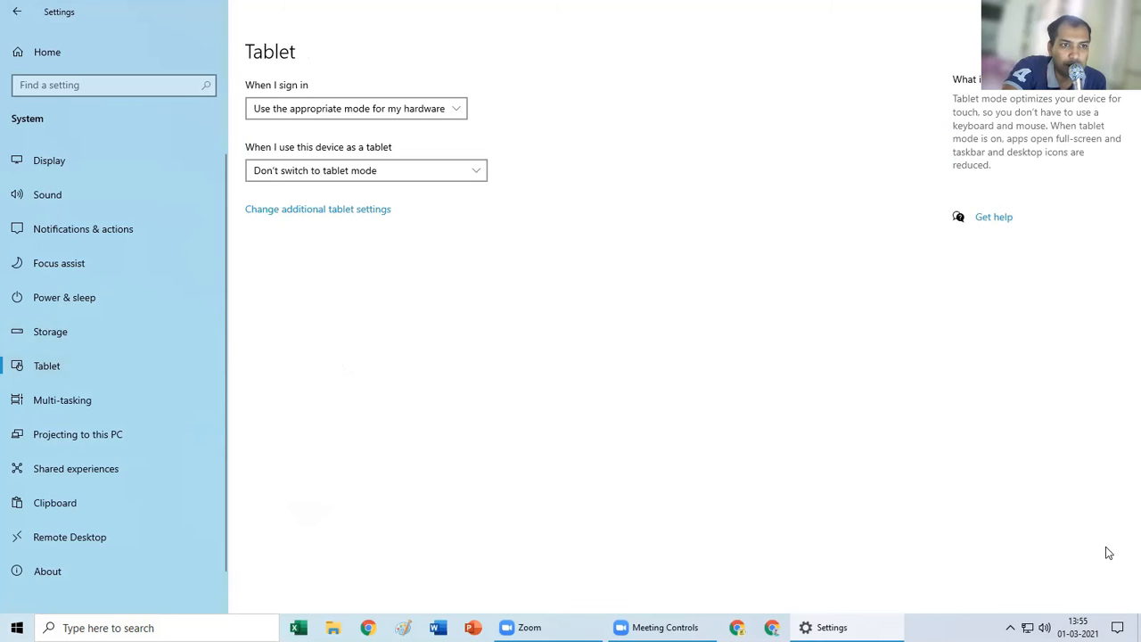
pyautogui.click(1118, 628)
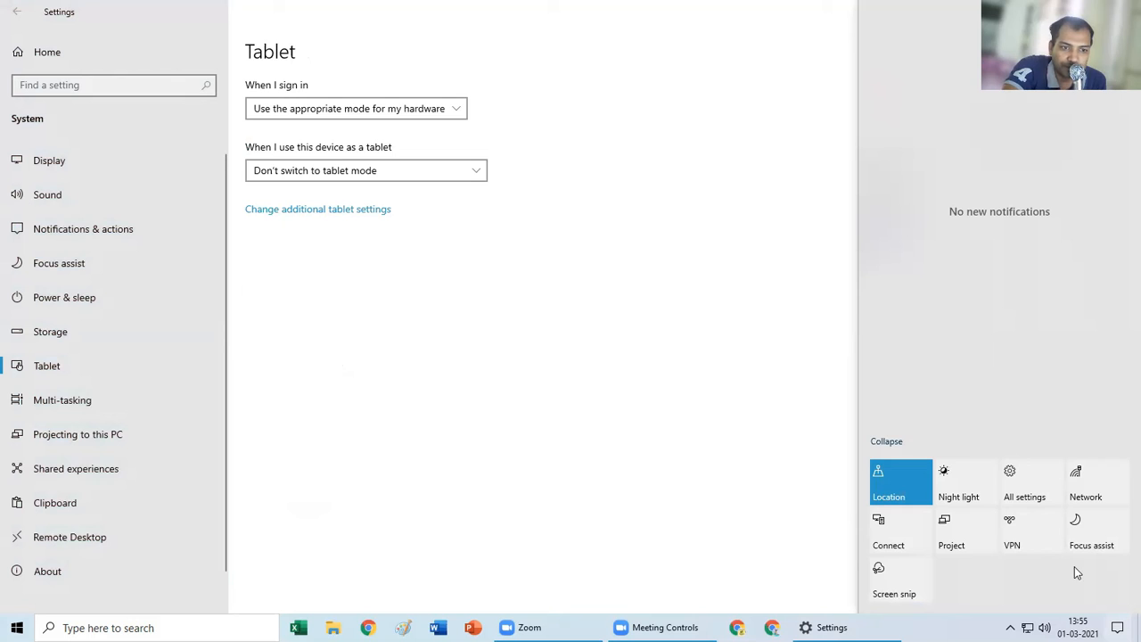
pyautogui.click(510, 327)
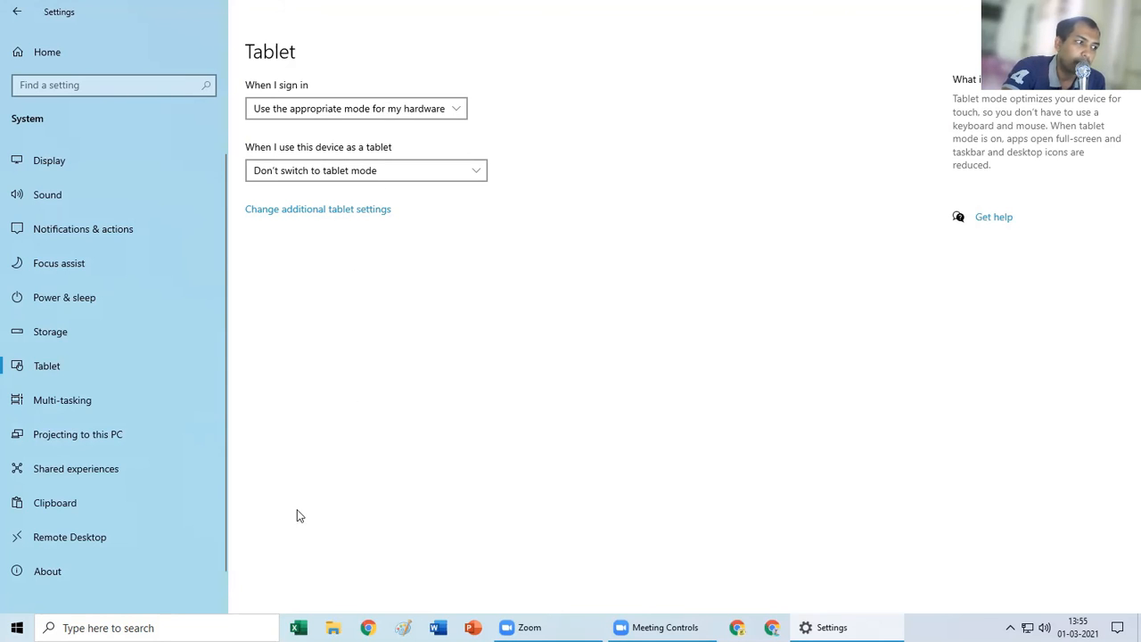
# Open the Multi-tasking settings, show the Task View button on the taskbar, and briefly view the open windows in Task View.
pyautogui.click(54, 402)
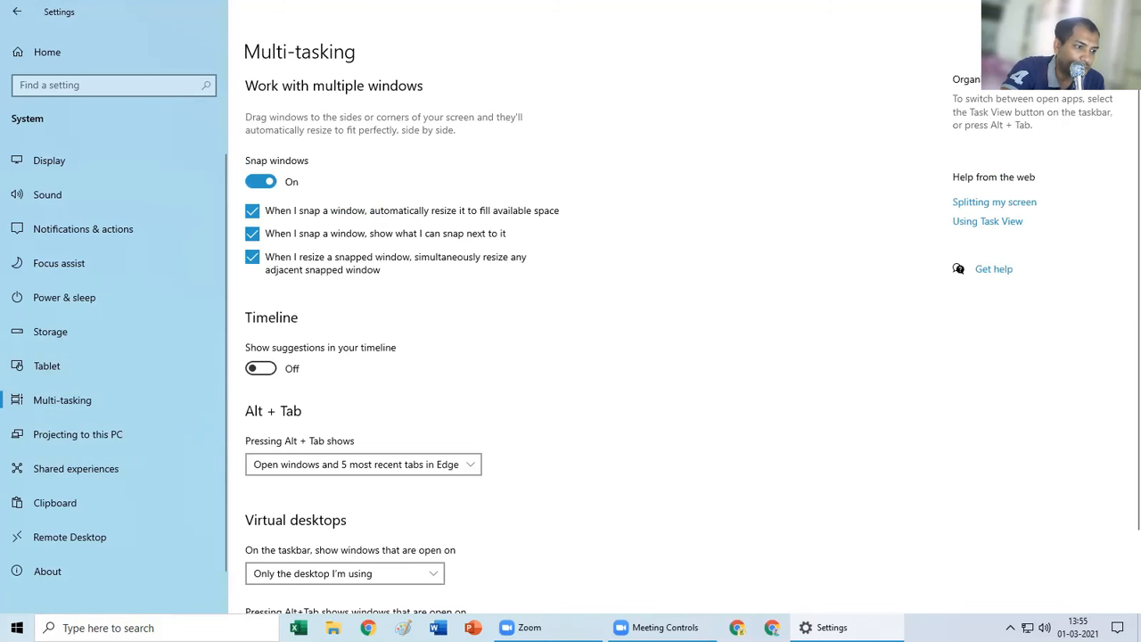
pyautogui.rightClick(923, 627)
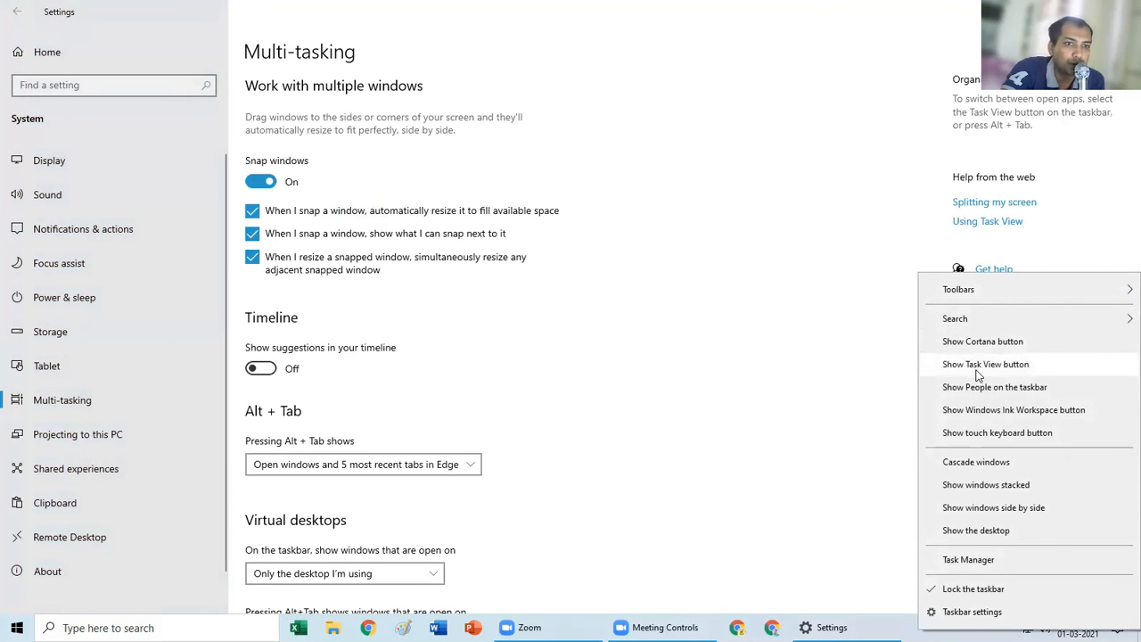
pyautogui.click(985, 365)
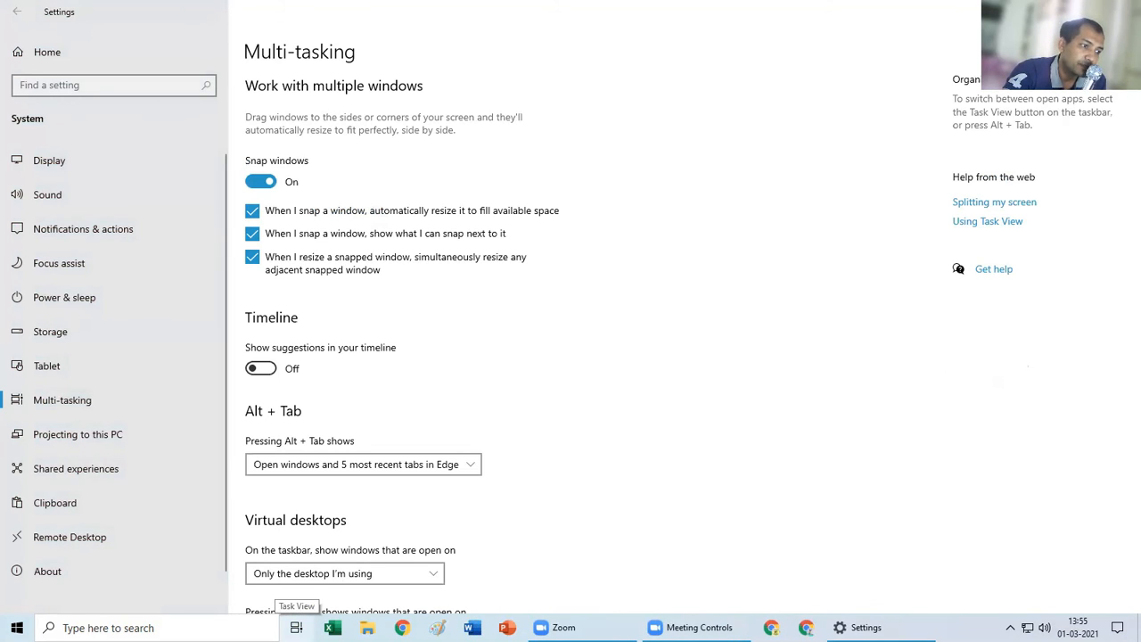
pyautogui.click(296, 627)
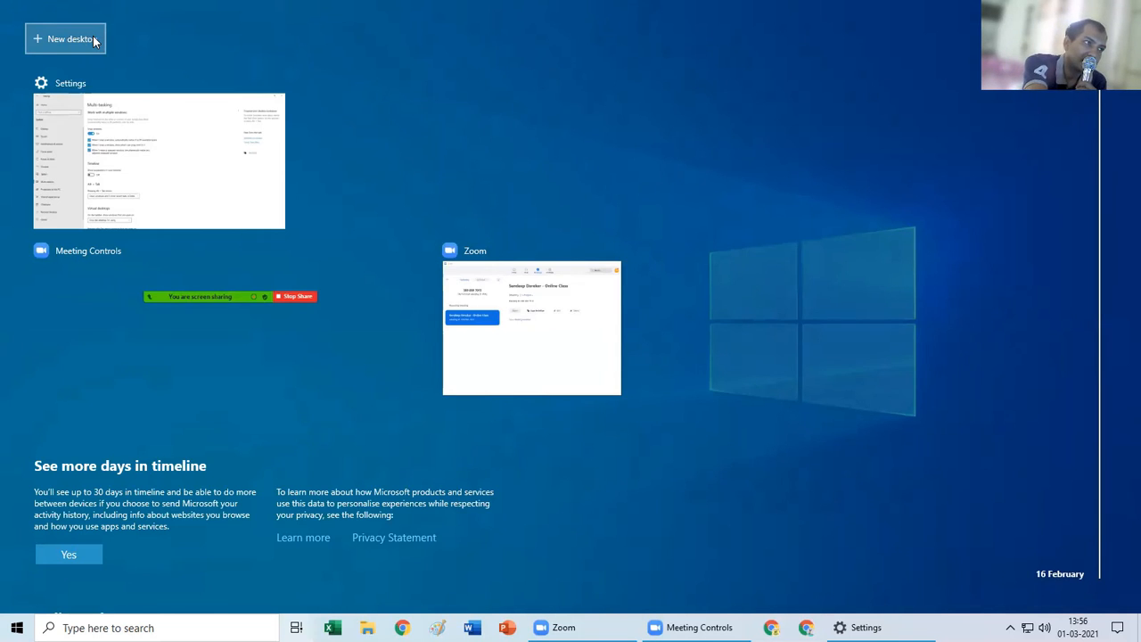
pyautogui.press('Escape')
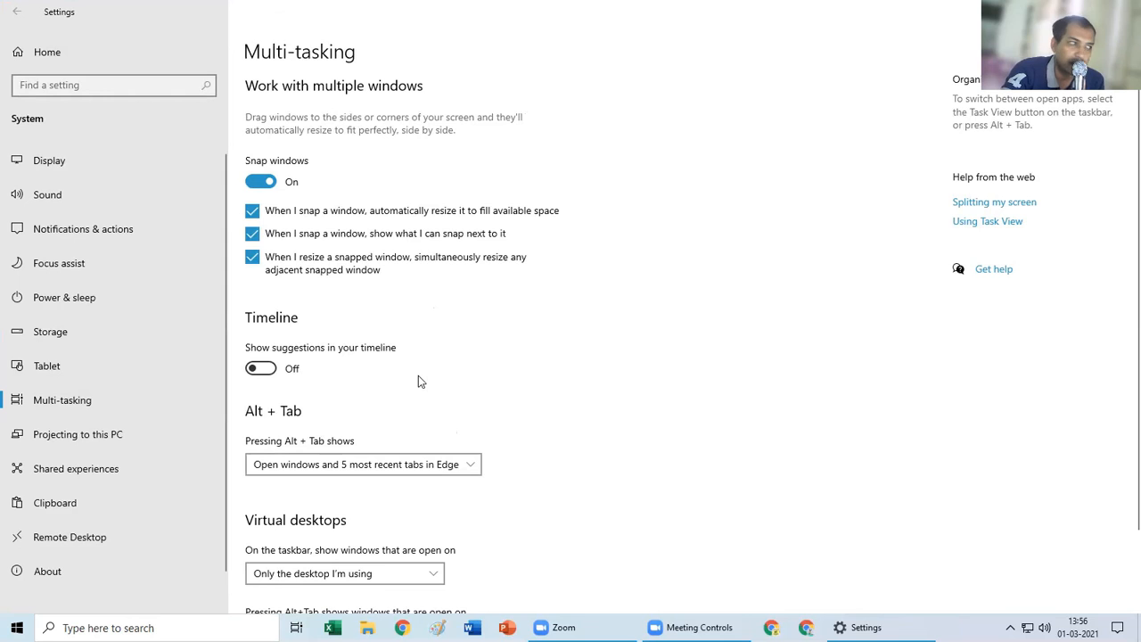
# View the Projecting to this PC settings and the Shared experiences options for accounts and sharing across devices.
pyautogui.click(100, 430)
pyautogui.click(100, 430)
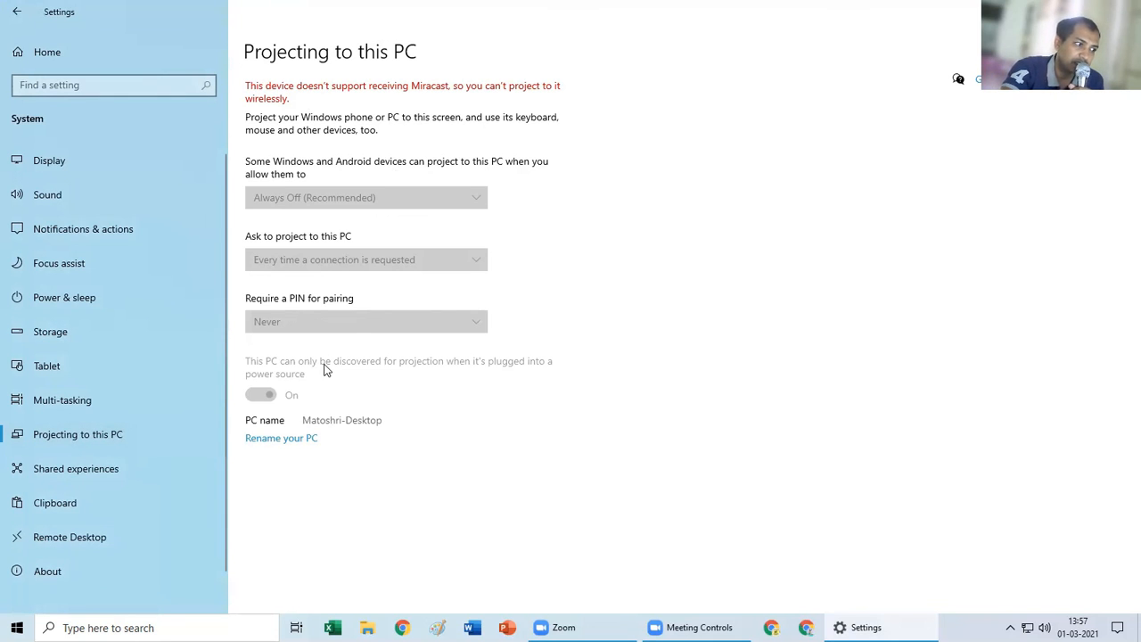
pyautogui.click(107, 471)
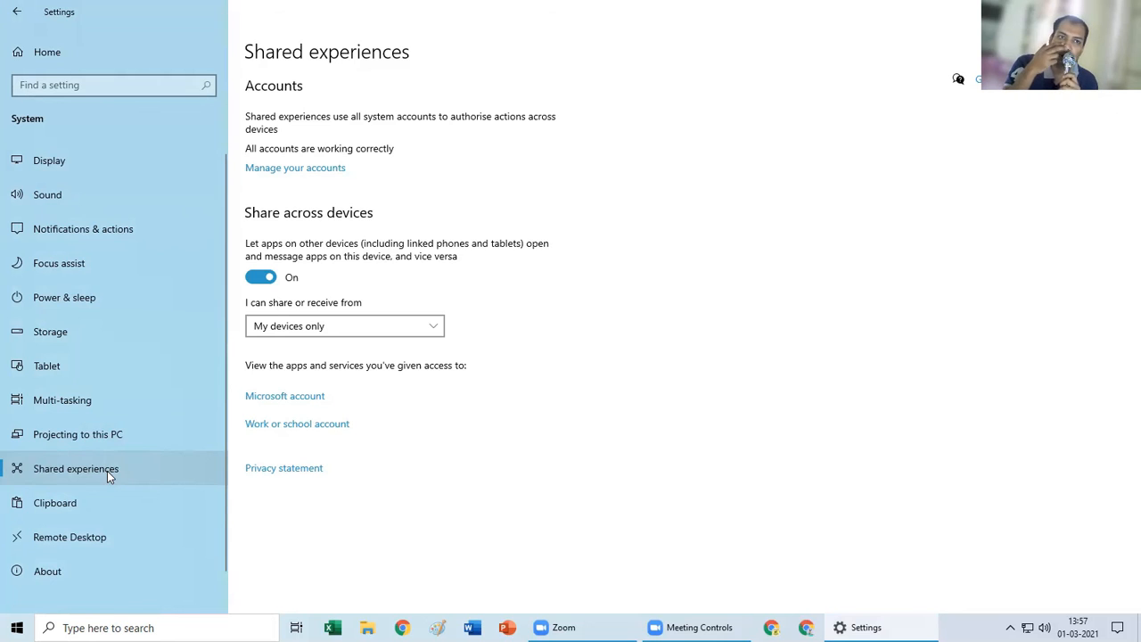
# Review the Clipboard history, sync and clear options, followed by the Remote Desktop settings, leaving them unchanged.
pyautogui.click(83, 515)
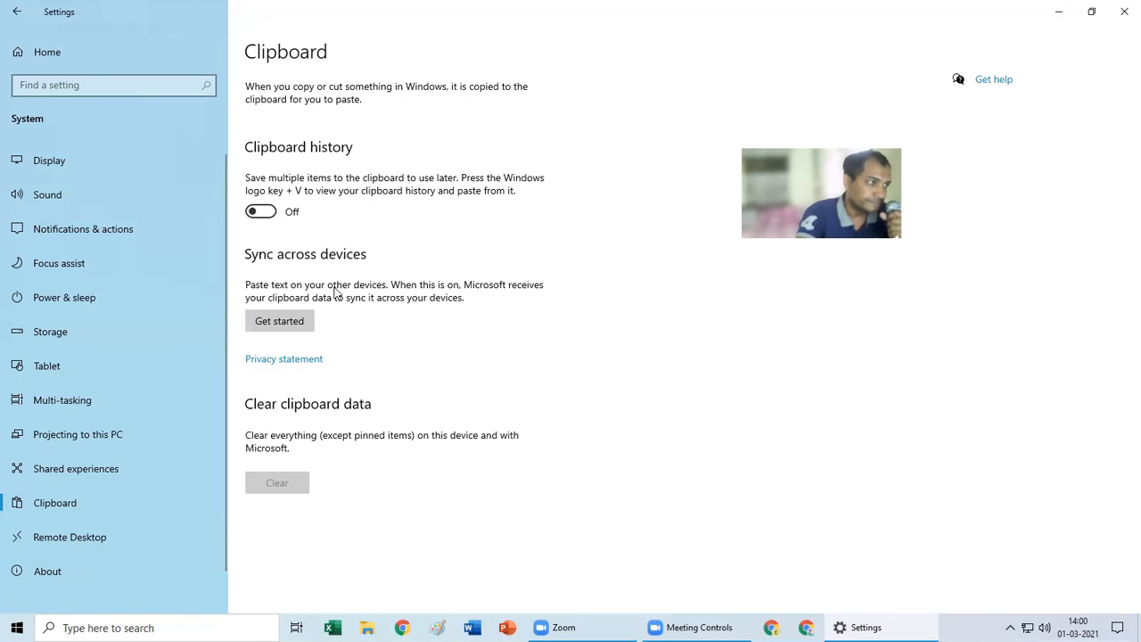
pyautogui.click(90, 540)
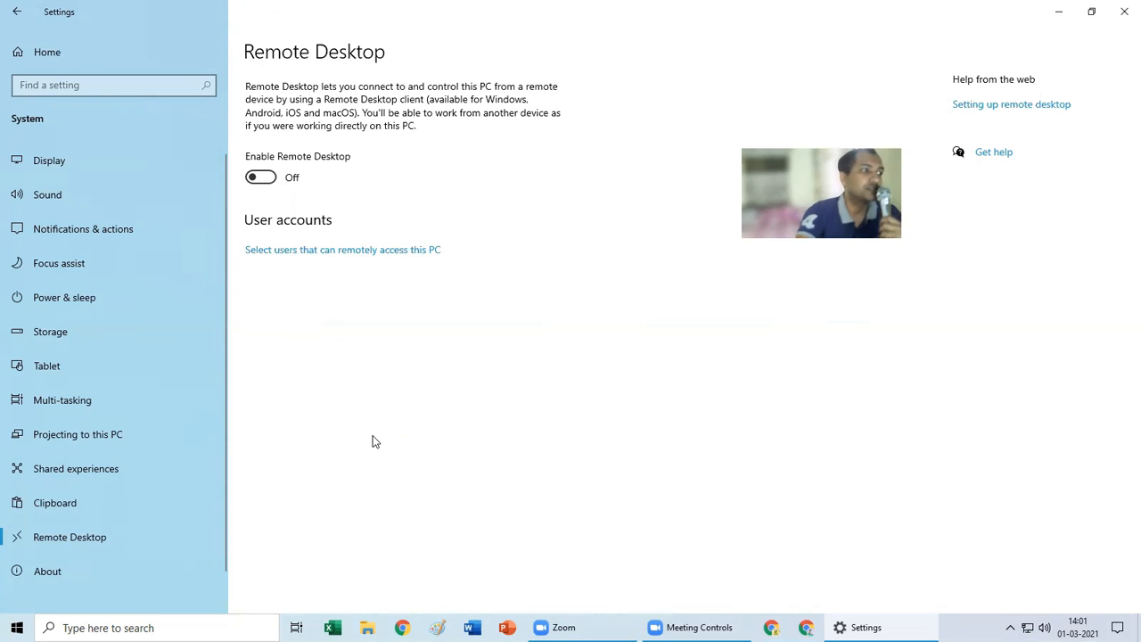
# Examine the device and Windows specifications on the About page, and return to the Settings home page.
pyautogui.click(76, 573)
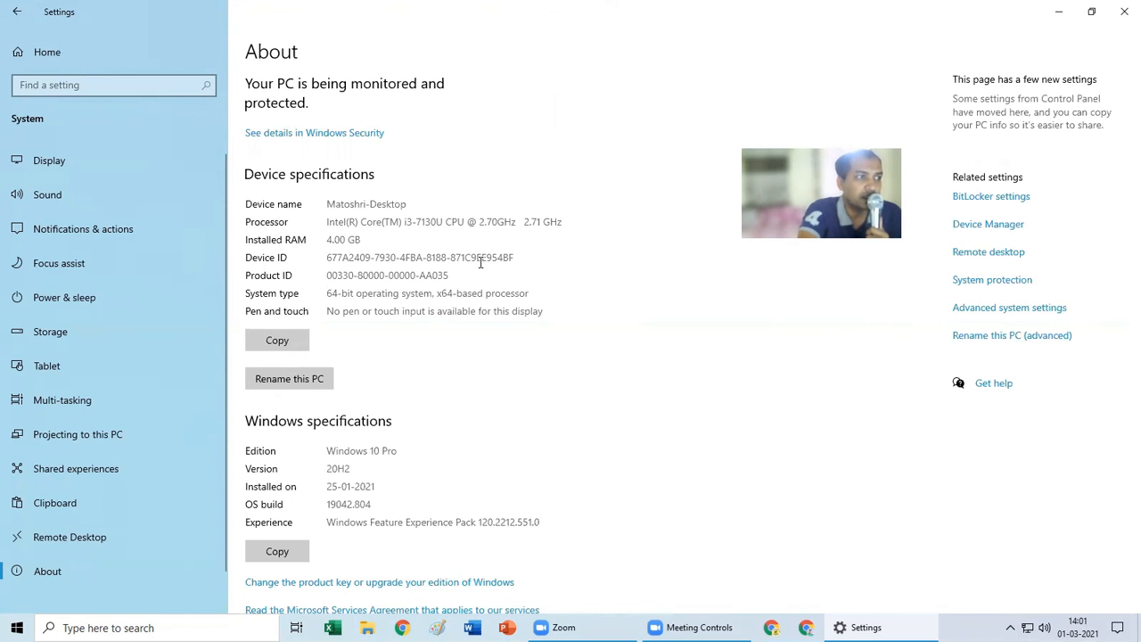
pyautogui.scroll(-2, 480, 263)
pyautogui.scroll(2, 479, 261)
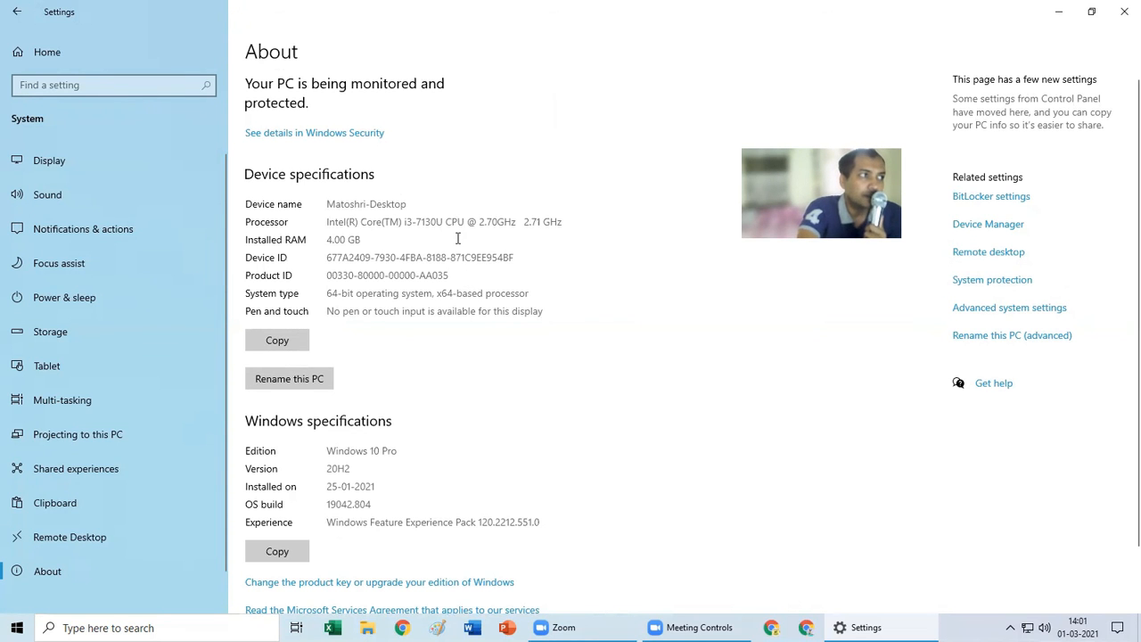
pyautogui.click(173, 41)
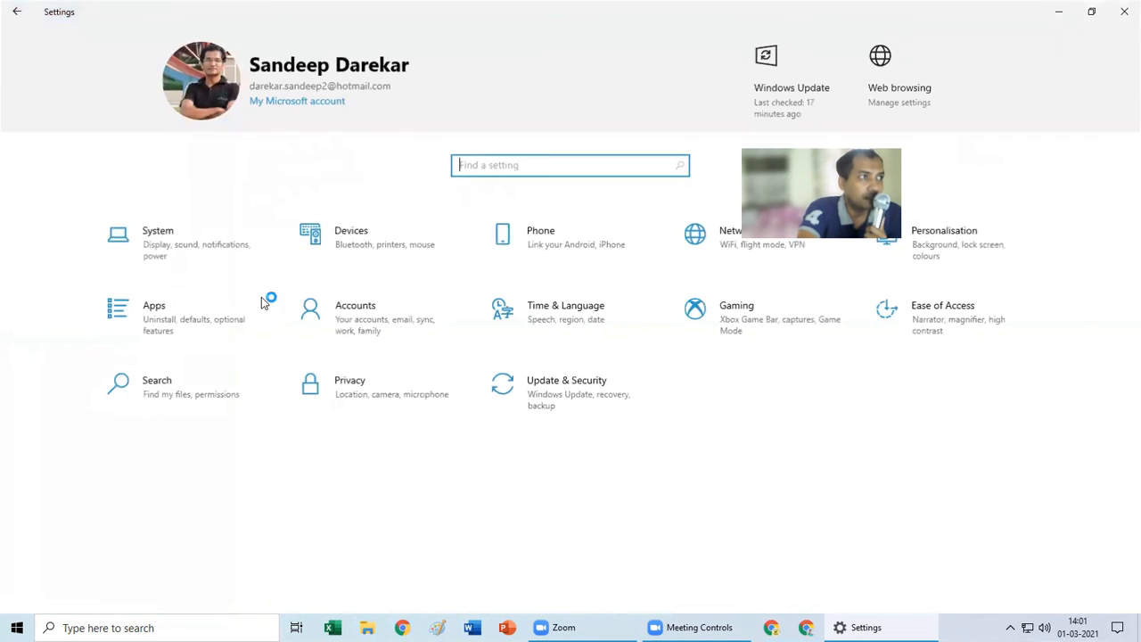